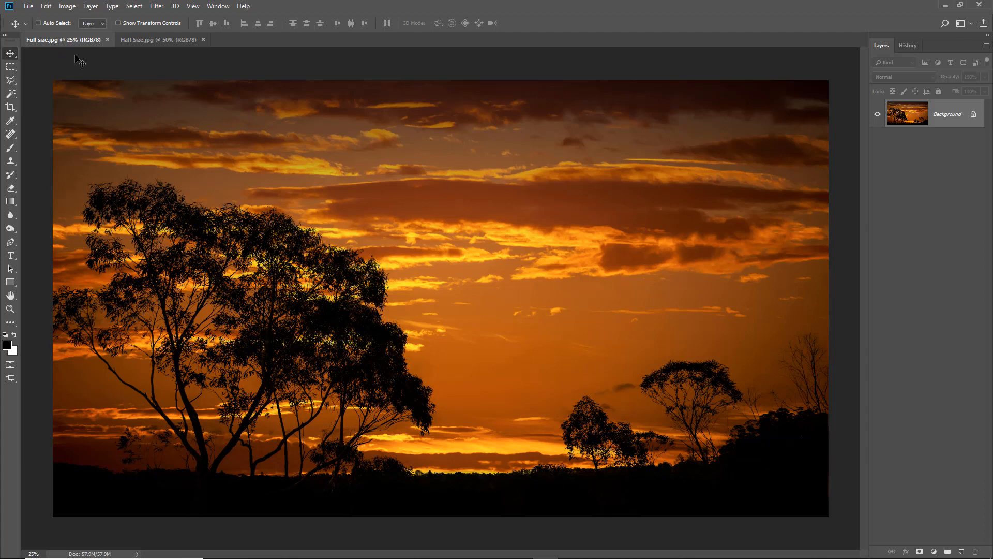
# Compare the two sunset documents and check the image size of the full-size version
pyautogui.click(144, 41)
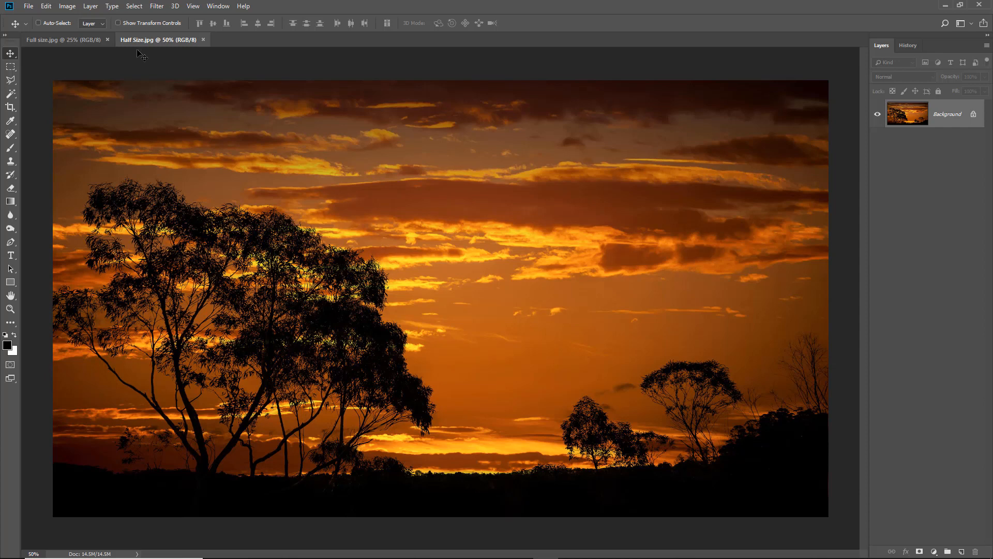
pyautogui.click(38, 41)
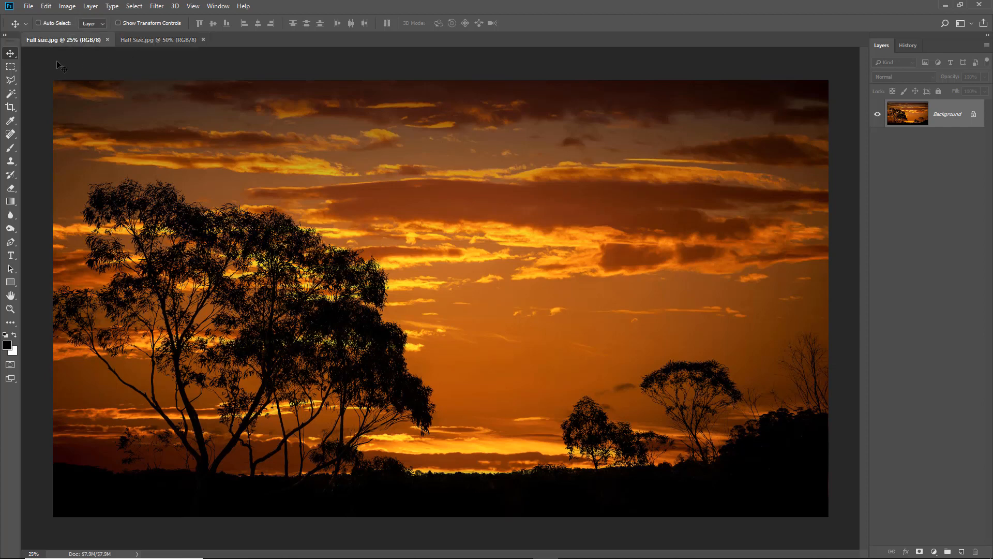
pyautogui.click(66, 6)
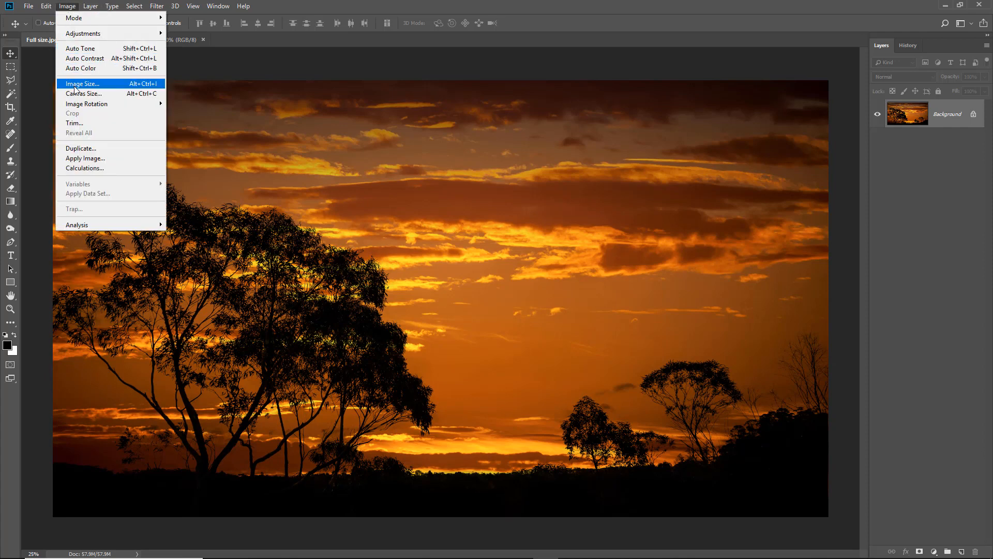
pyautogui.click(75, 86)
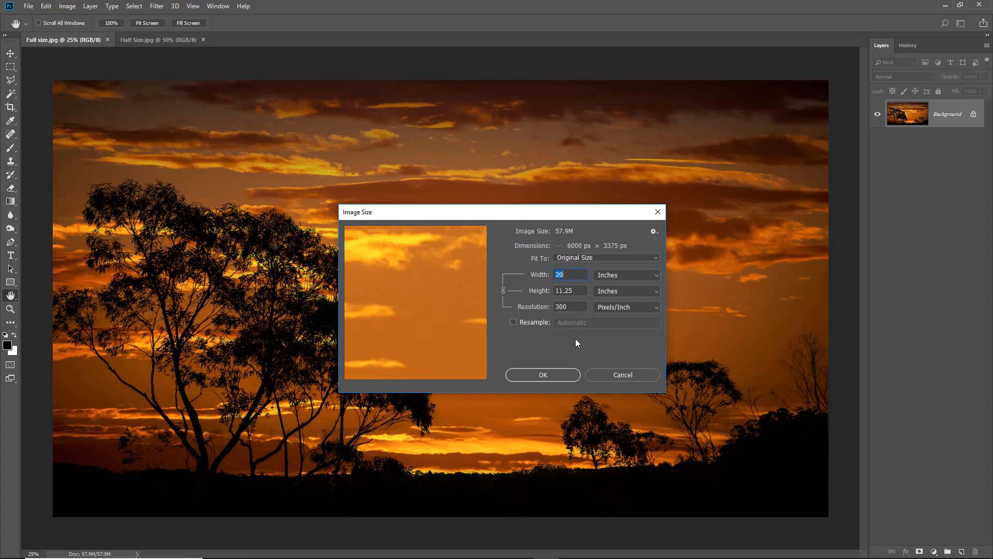
pyautogui.click(609, 377)
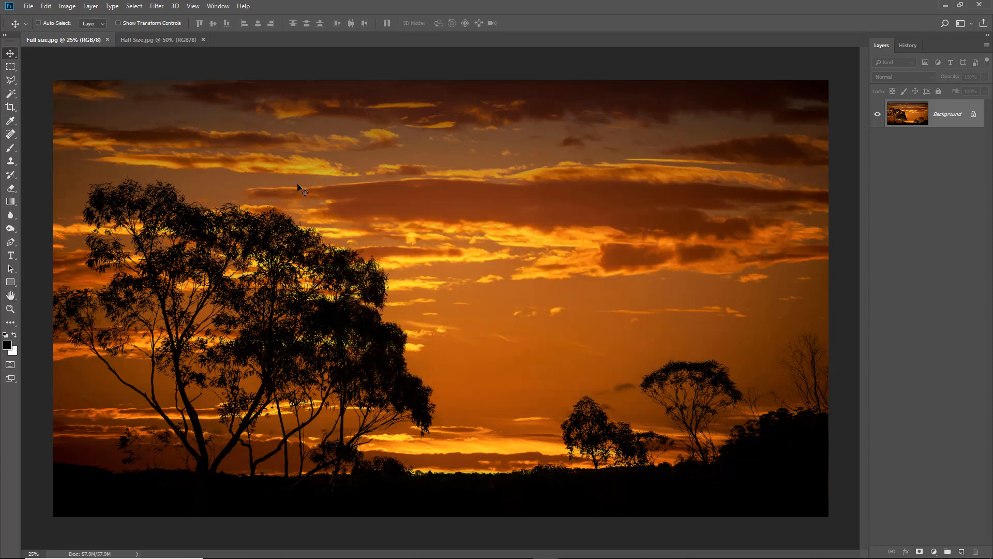
# Open the Image Size dialog for the half-size sunset document
pyautogui.click(143, 44)
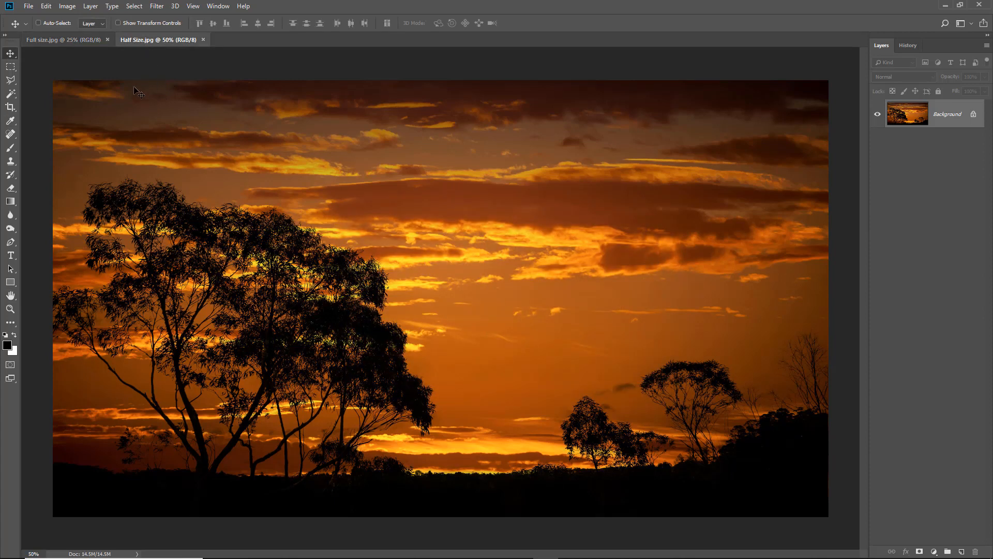
pyautogui.click(68, 6)
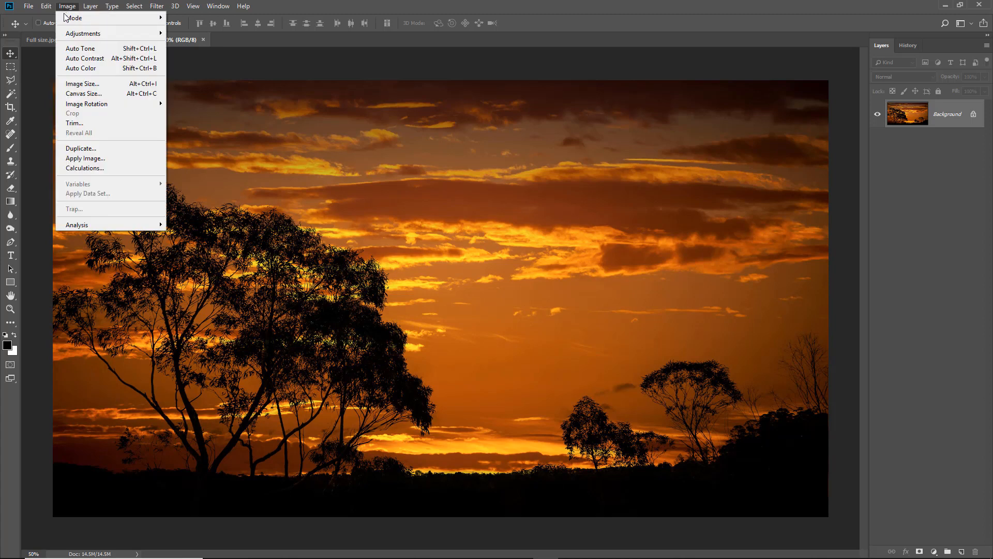
pyautogui.click(72, 83)
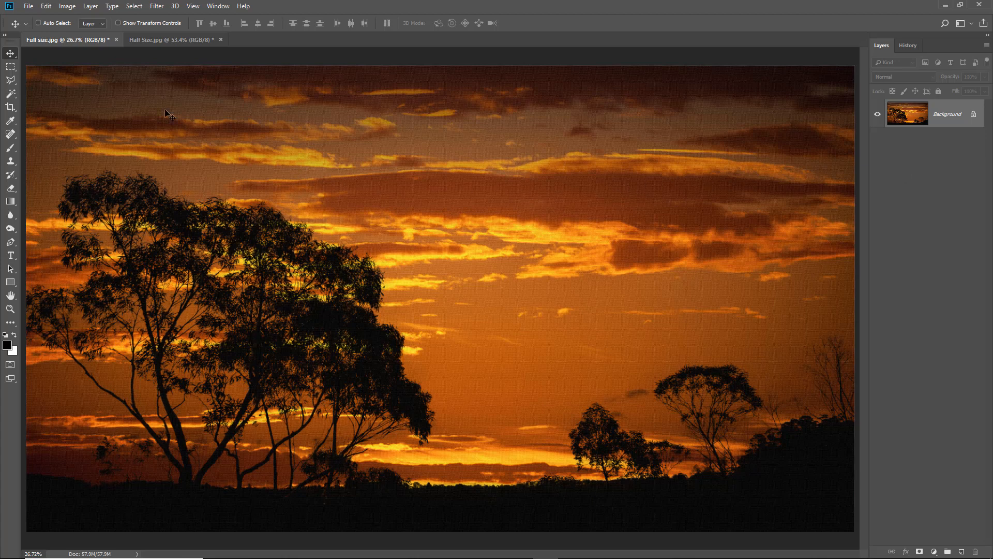
# View both the half-size and full-size sunset documents at Print Size zoom
pyautogui.click(161, 39)
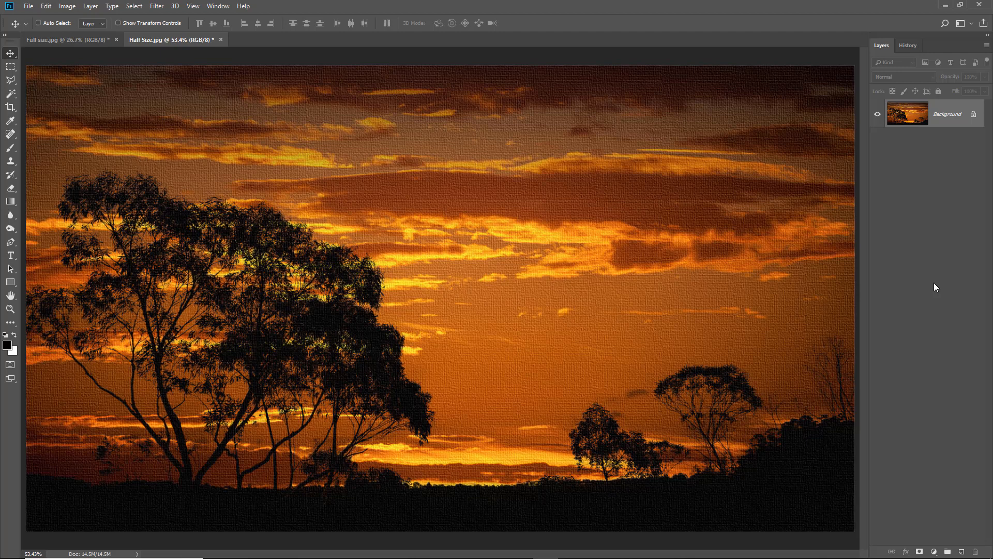
pyautogui.press('z')
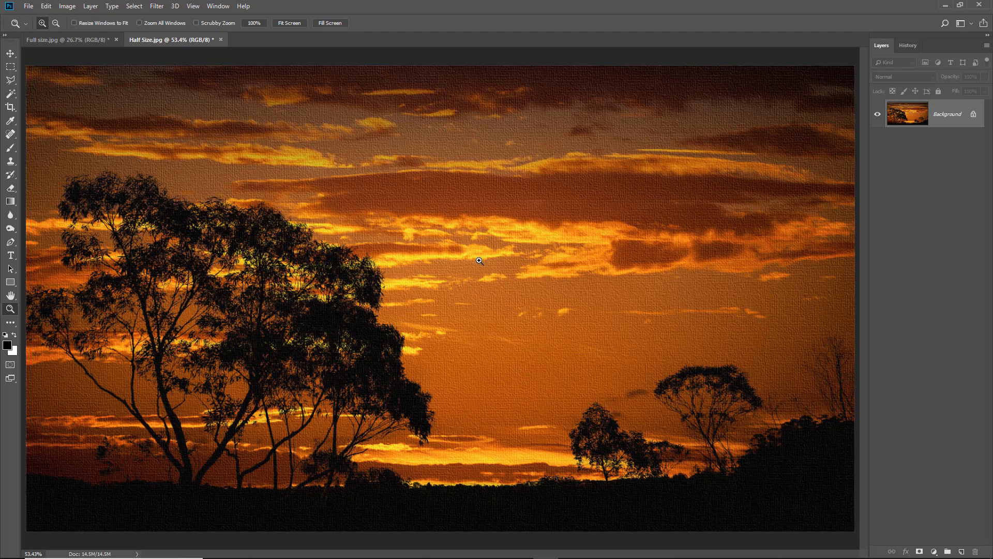
pyautogui.rightClick(475, 296)
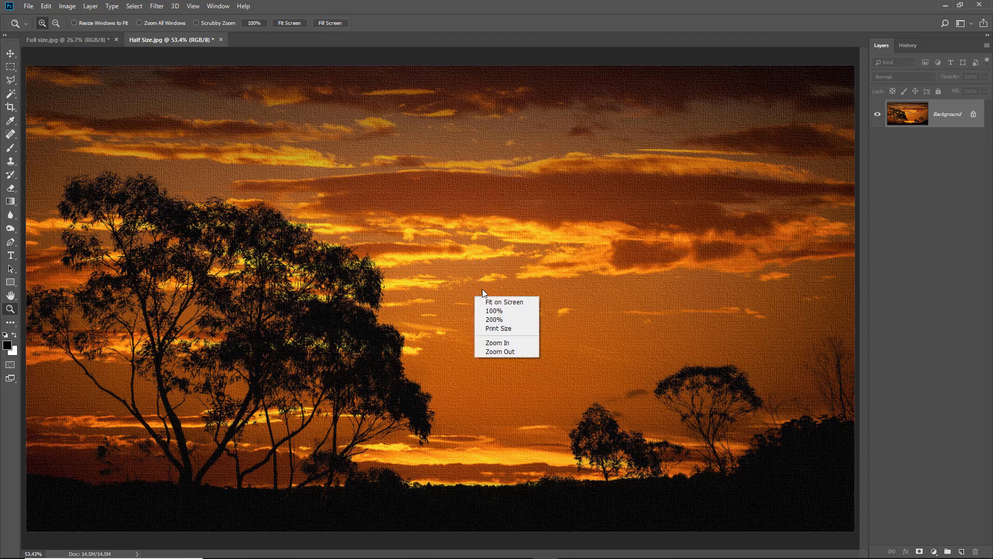
pyautogui.click(509, 329)
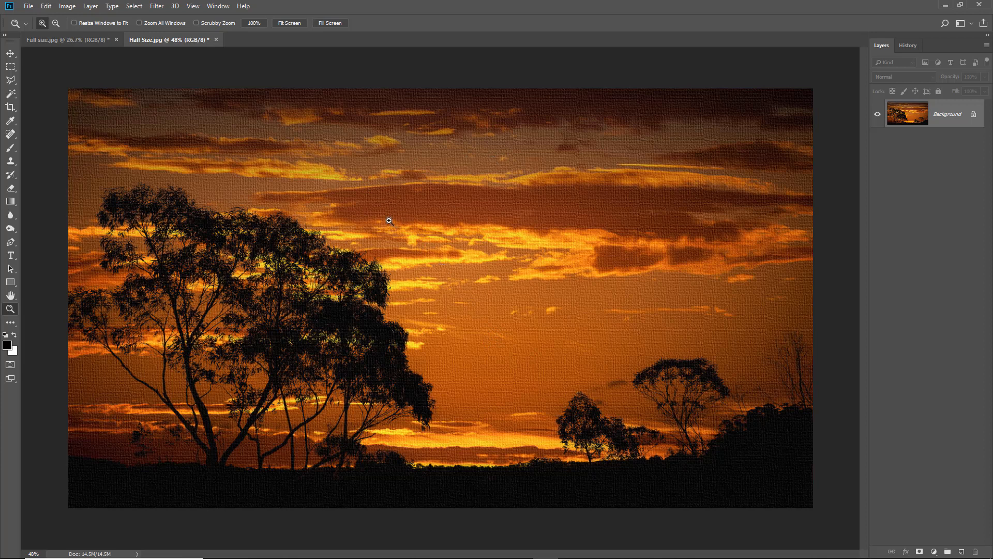
pyautogui.click(64, 42)
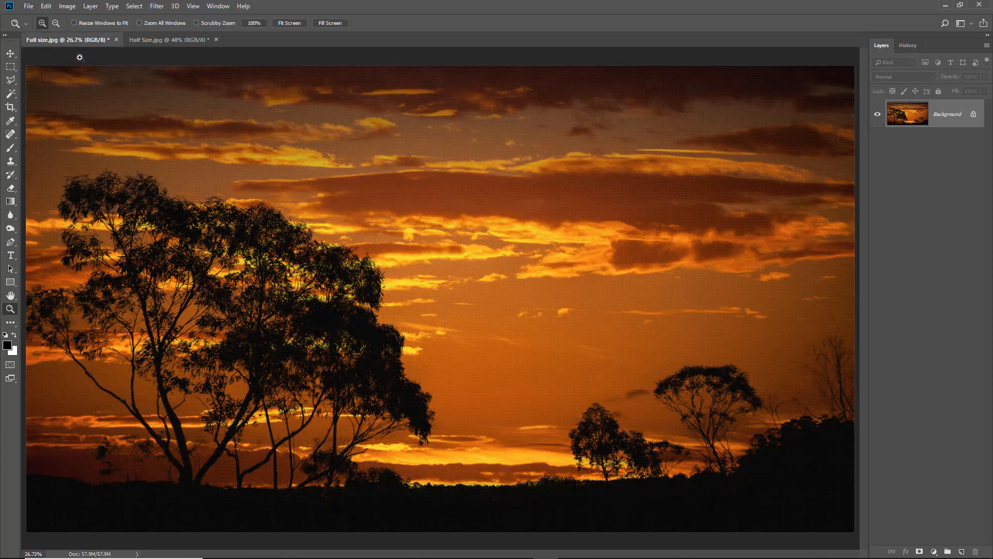
pyautogui.rightClick(427, 248)
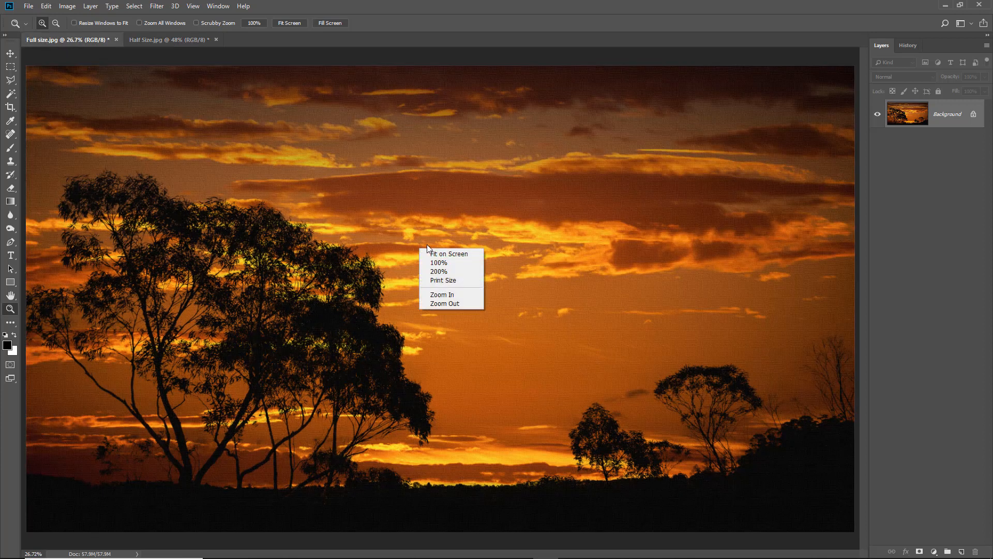
pyautogui.click(449, 282)
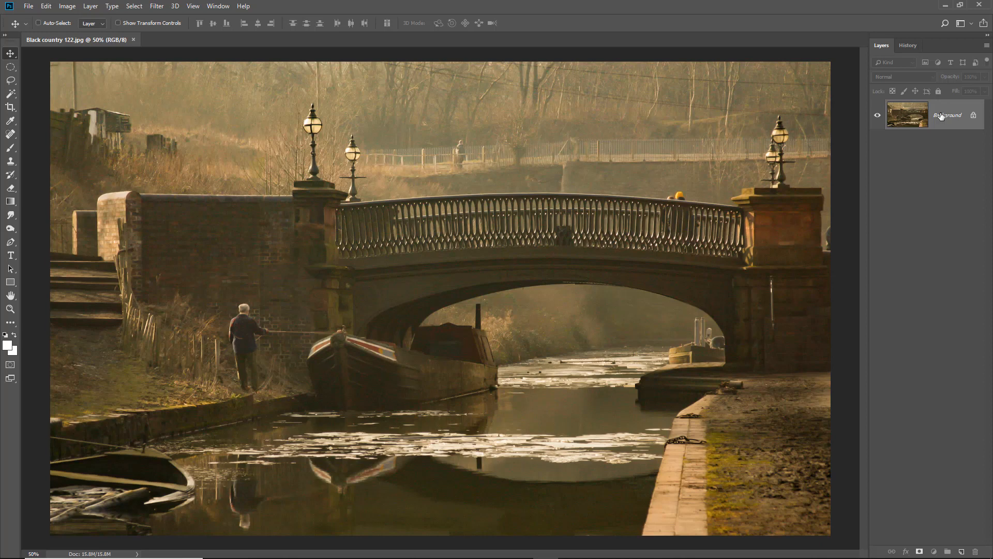
# Check the image size of the canal bridge photo and return to the Move tool
pyautogui.press('ctrl')
pyautogui.hotkey('ctrl', 'alt', 'i')
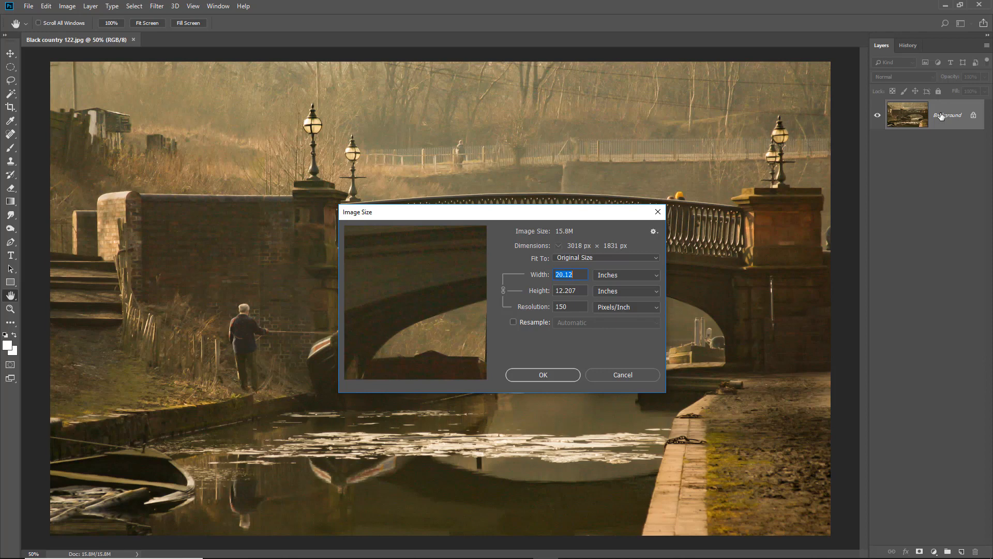
pyautogui.click(620, 375)
pyautogui.press('v')
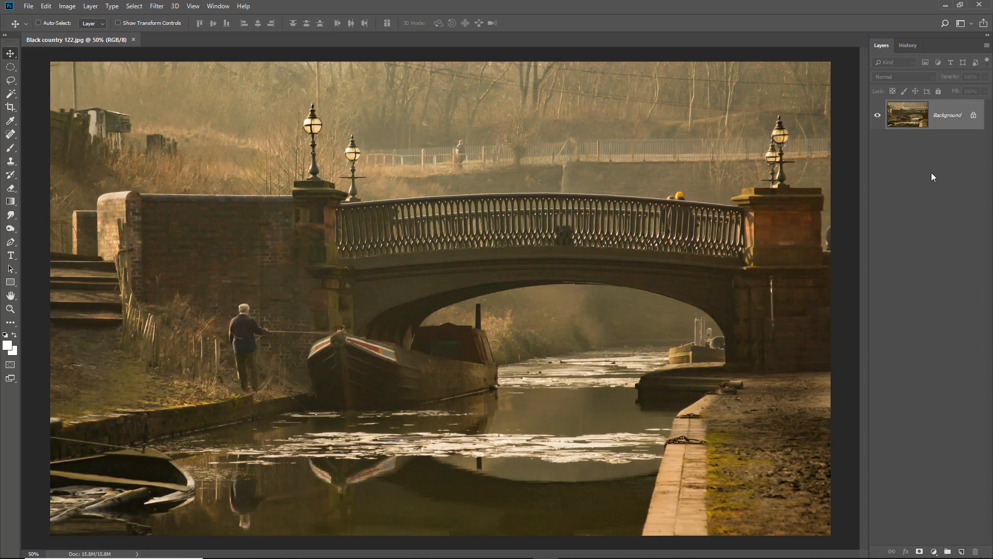
# Duplicate the background layer and hide the original background
pyautogui.hotkey('ctrl', 'j')
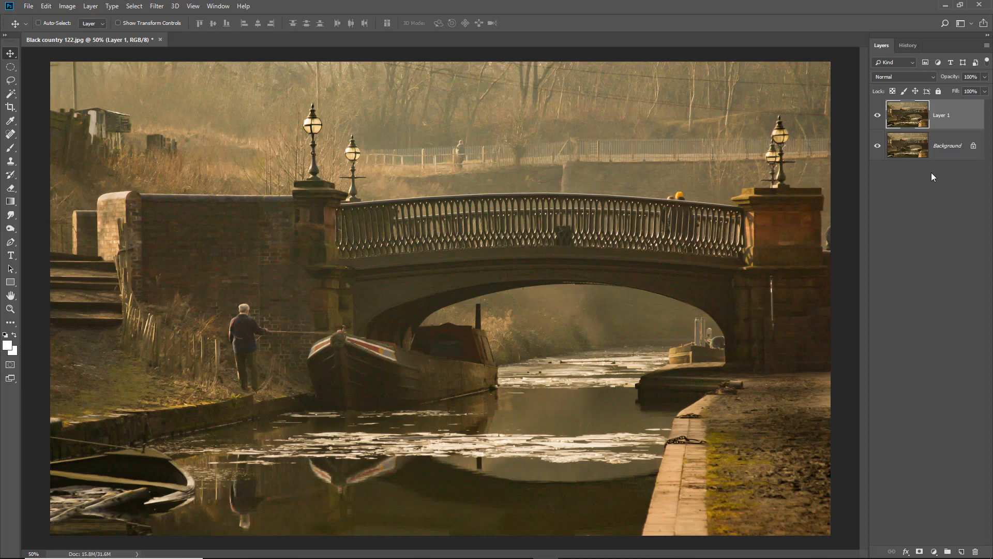
pyautogui.click(878, 147)
# Convert the duplicated layer for smart filters
pyautogui.click(156, 9)
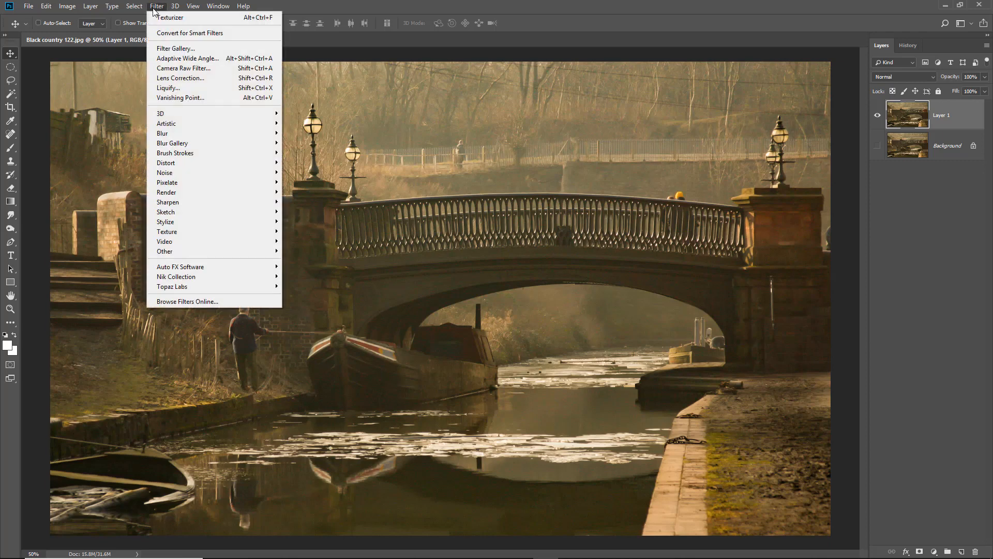
pyautogui.click(163, 34)
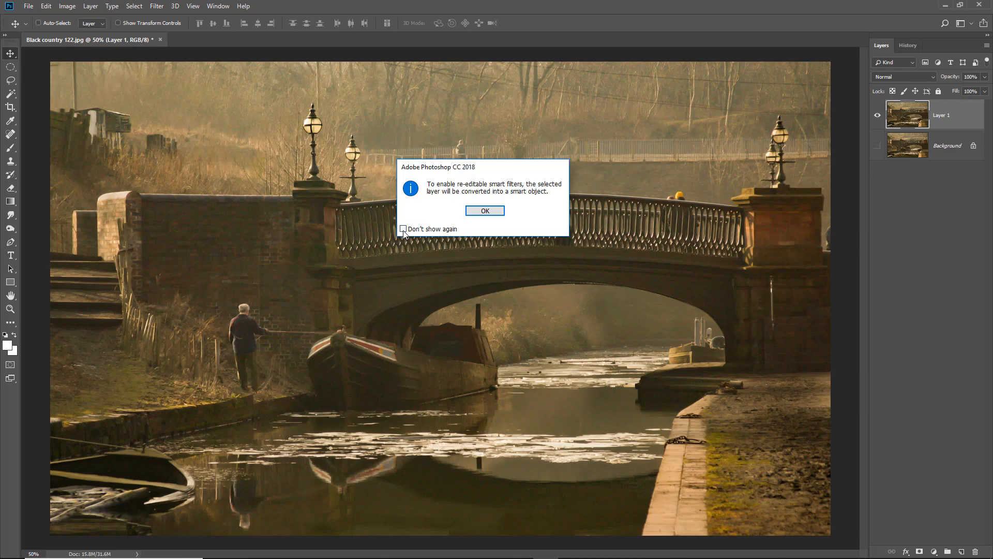
pyautogui.click(495, 211)
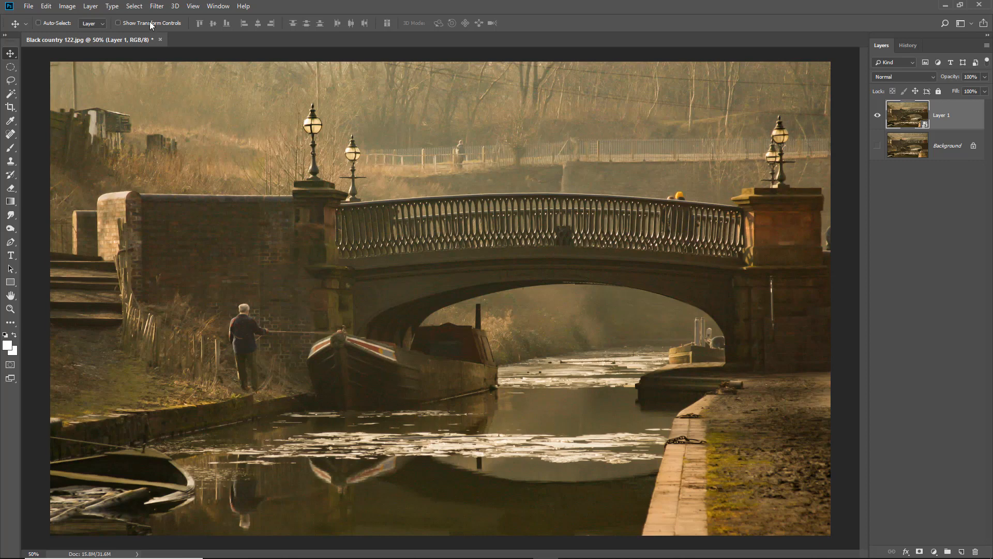
# Open the Topaz Impression 2 filter from the Topaz Labs filters
pyautogui.click(156, 6)
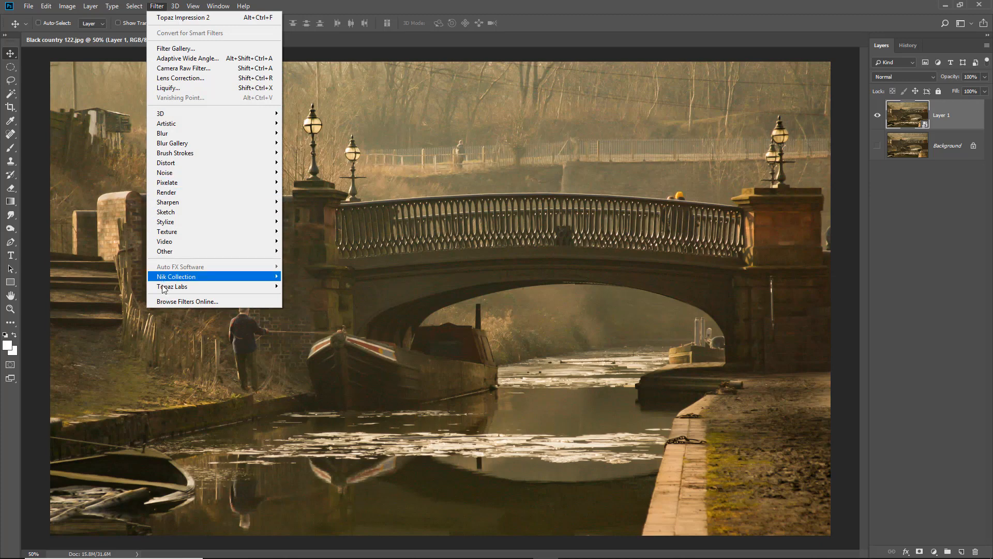
pyautogui.moveTo(164, 289)
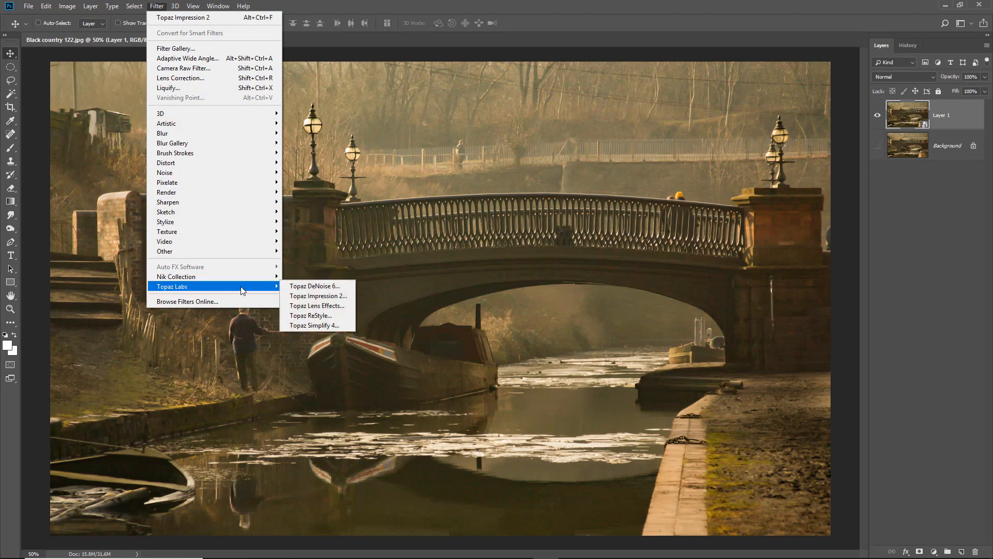
pyautogui.click(307, 296)
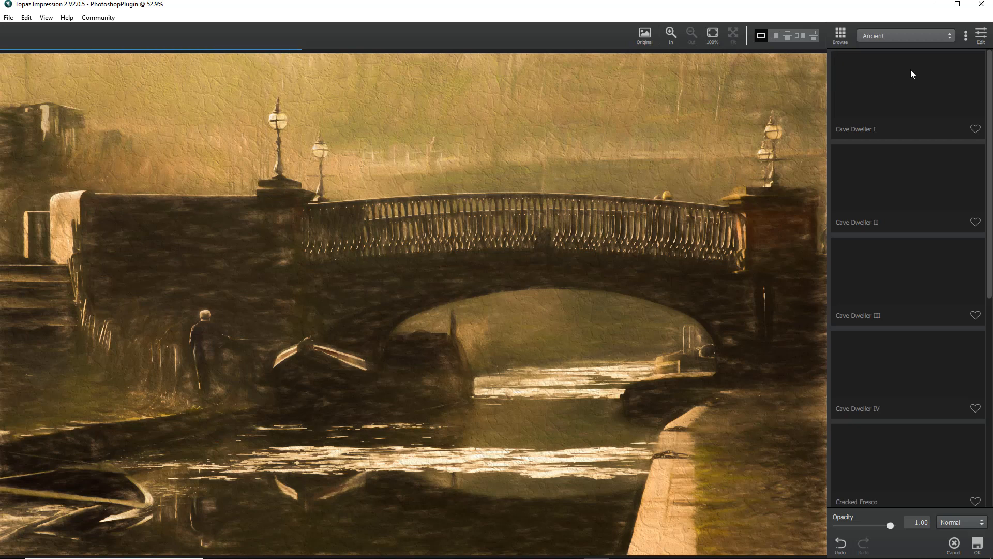
# Browse the Painting category, previewing the Chiaroscuro I, II and III presets and the stroke settings of Chiaroscuro III
pyautogui.click(949, 38)
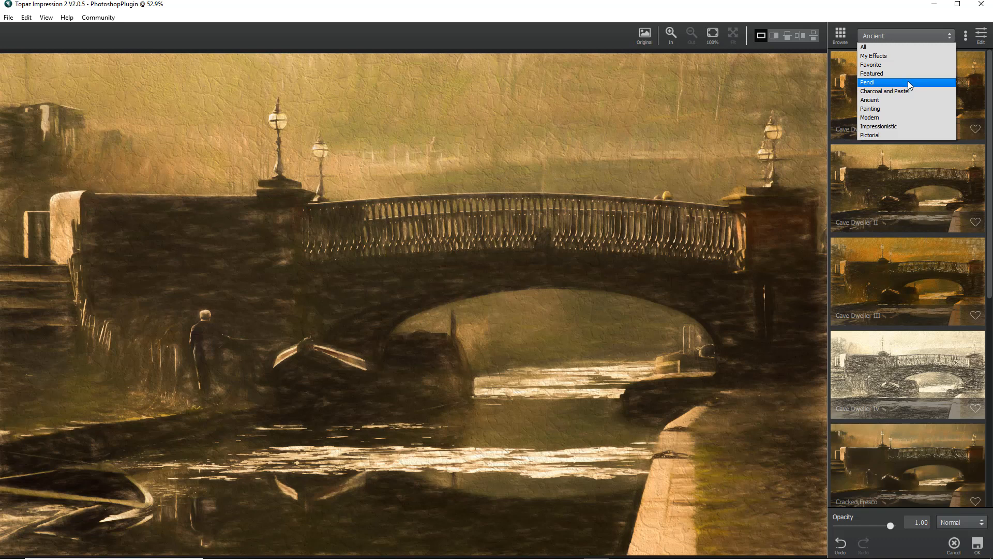
pyautogui.click(874, 112)
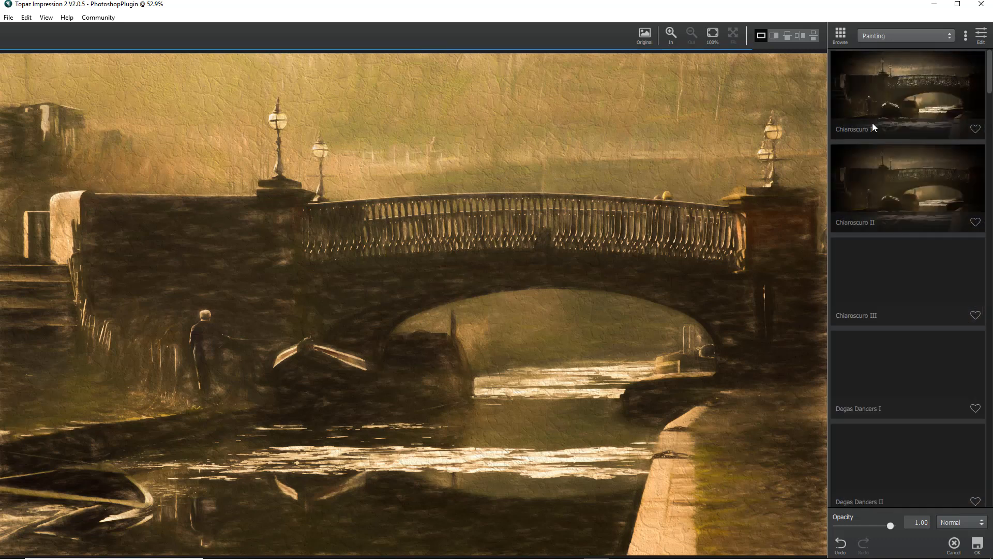
pyautogui.click(908, 97)
pyautogui.click(909, 197)
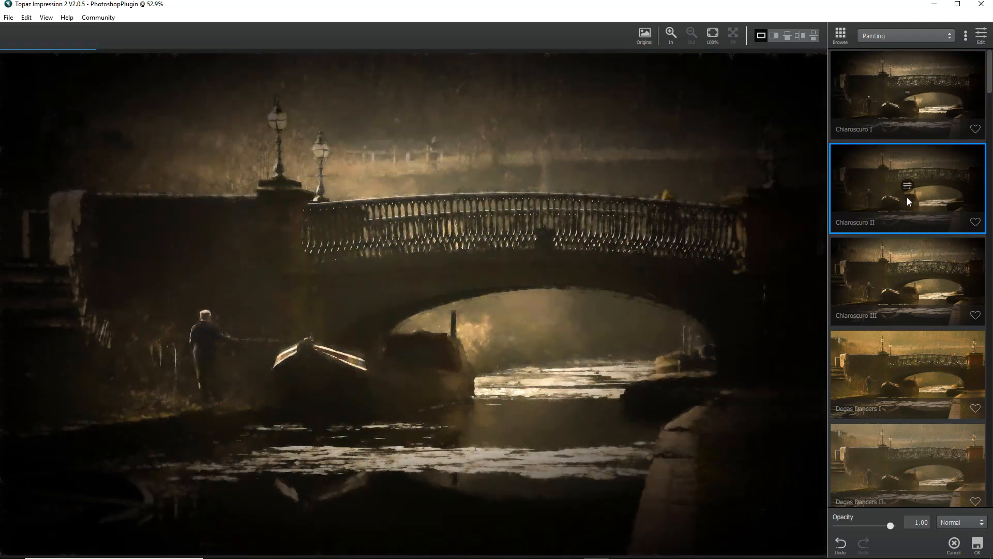
pyautogui.click(909, 303)
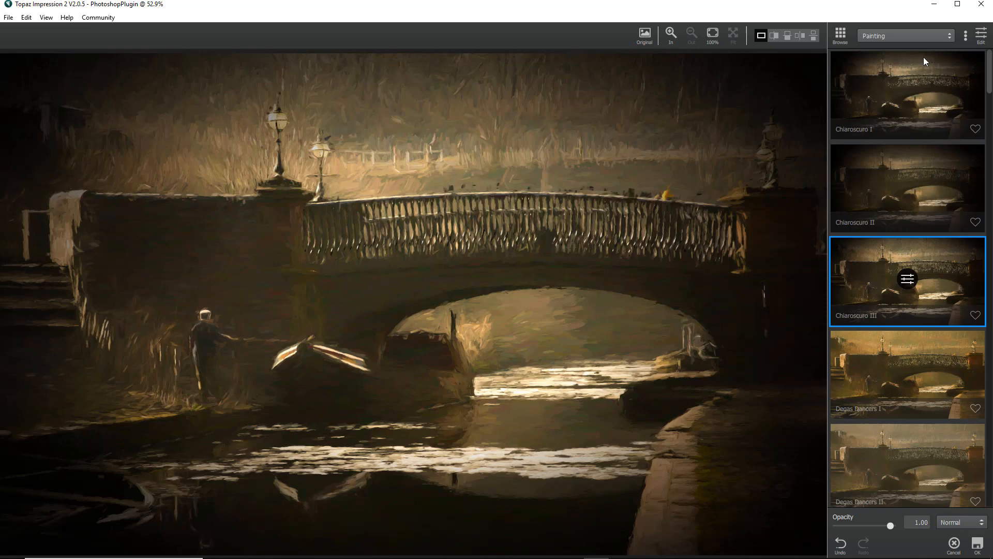
pyautogui.click(981, 36)
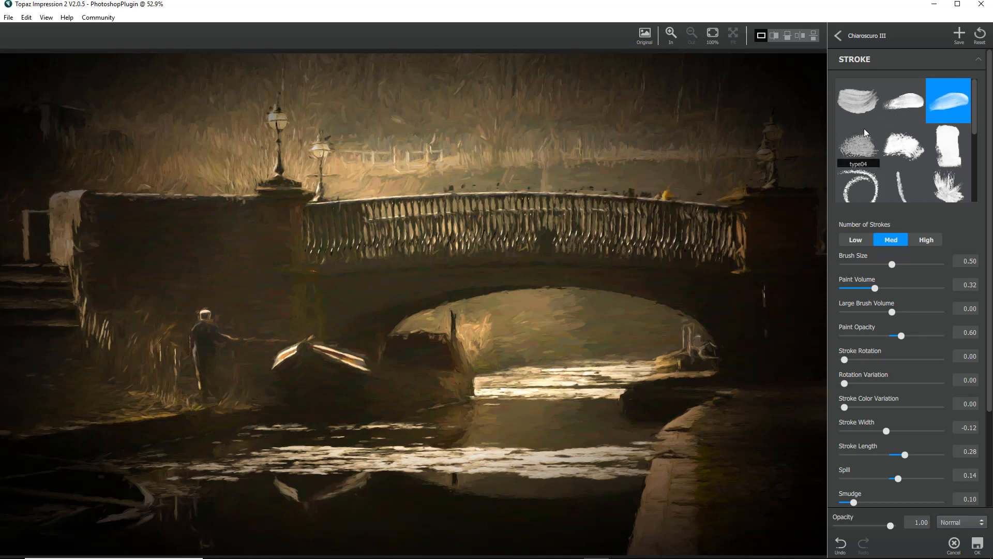
pyautogui.click(837, 35)
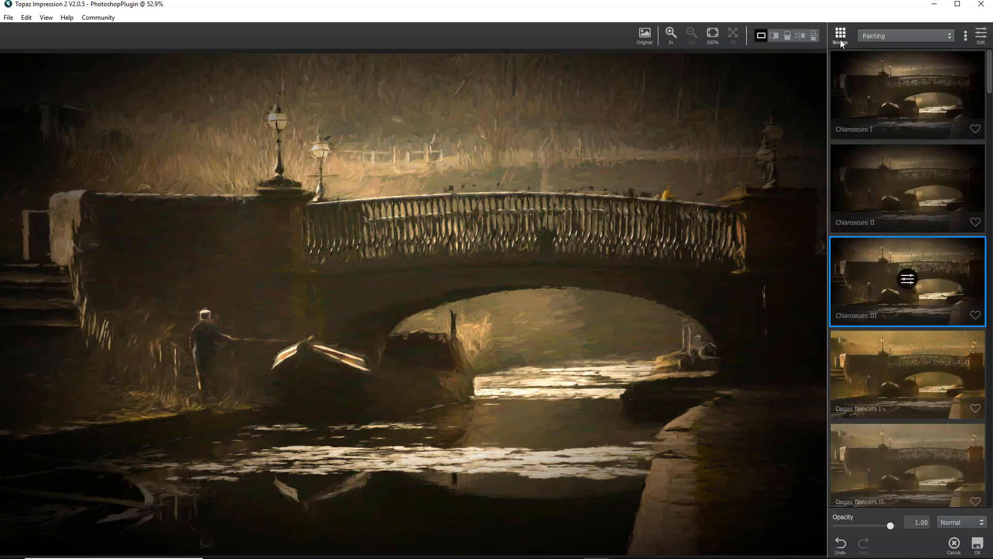
# Switch to the Ancient category and choose the Cave Dweller II preset
pyautogui.click(948, 36)
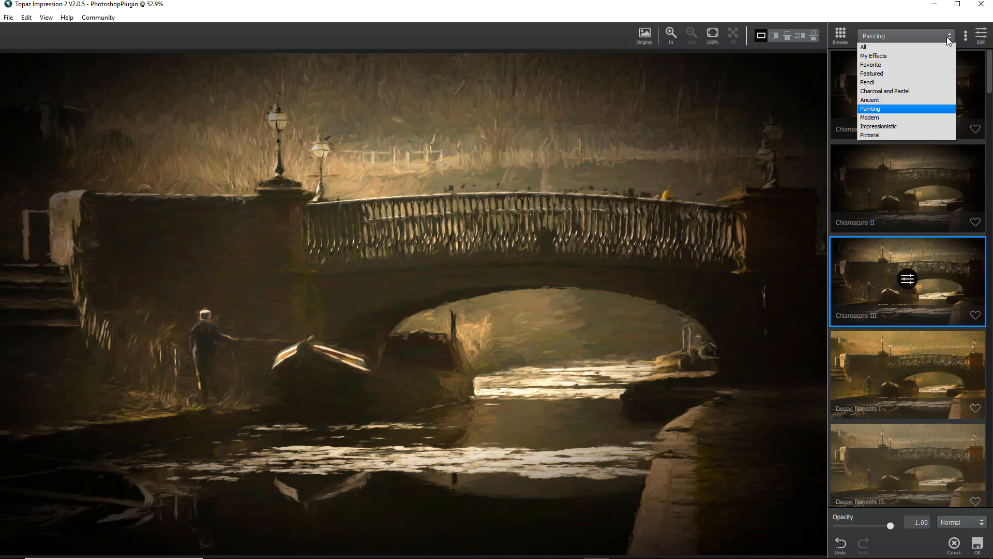
pyautogui.click(878, 100)
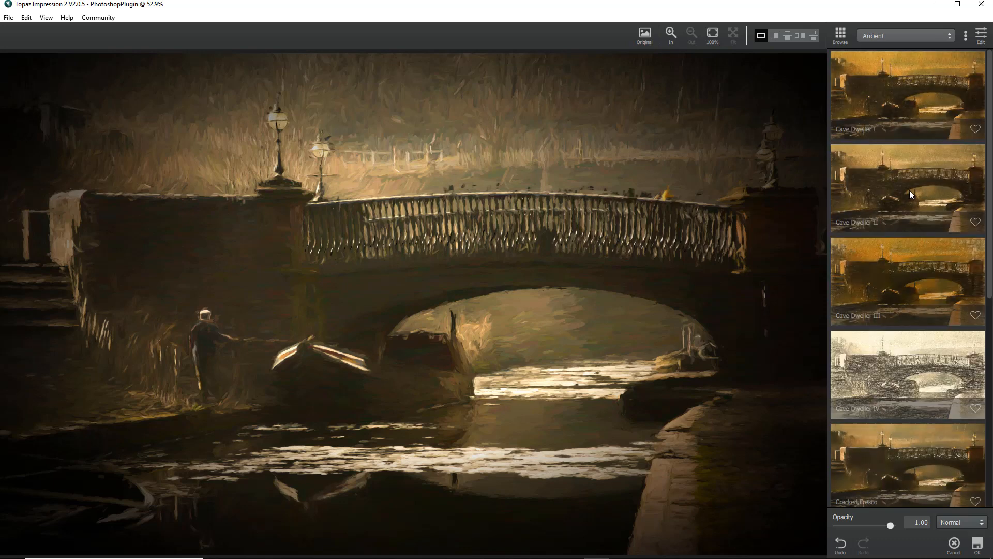
pyautogui.click(896, 187)
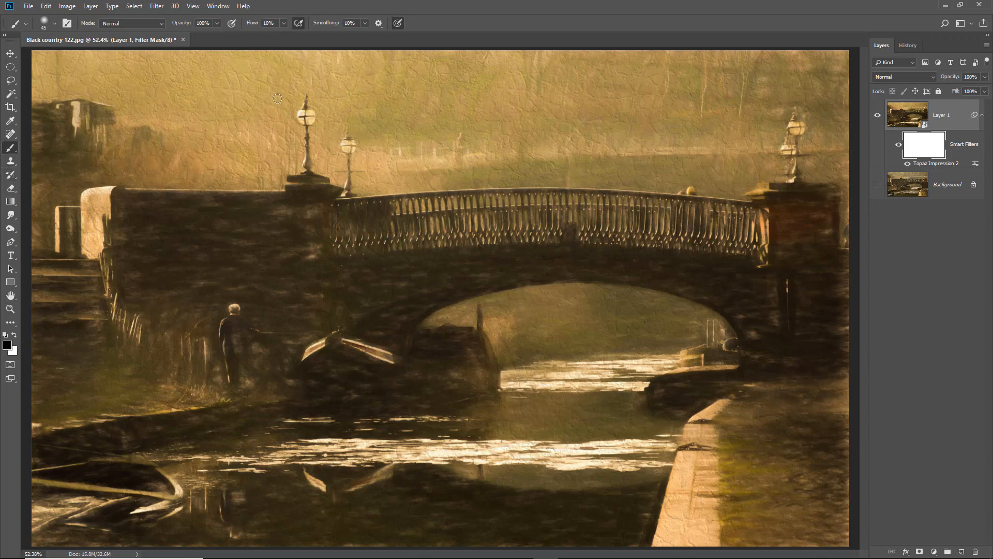
# Try painting out the filter effect across the scene's centre on the filter mask with a 300 px brush at 100% flow, then undo it
pyautogui.hotkey('shift', '0')
pyautogui.press(']')
pyautogui.press(']')
pyautogui.press(']')
pyautogui.press(']')
pyautogui.press(']')
pyautogui.press(']')
pyautogui.press(']')
pyautogui.press(']')
pyautogui.press(']')
pyautogui.press(']')
pyautogui.press(']')
pyautogui.press(']')
pyautogui.press(']')
pyautogui.press(']')
pyautogui.press(']')
pyautogui.press(']')
pyautogui.press(']')
pyautogui.moveTo(194, 372)
pyautogui.mouseDown()
pyautogui.moveTo(457, 330)
pyautogui.moveTo(166, 398)
pyautogui.moveTo(353, 419)
pyautogui.moveTo(272, 281)
pyautogui.moveTo(366, 304)
pyautogui.moveTo(676, 310)
pyautogui.moveTo(656, 350)
pyautogui.moveTo(470, 361)
pyautogui.mouseUp()
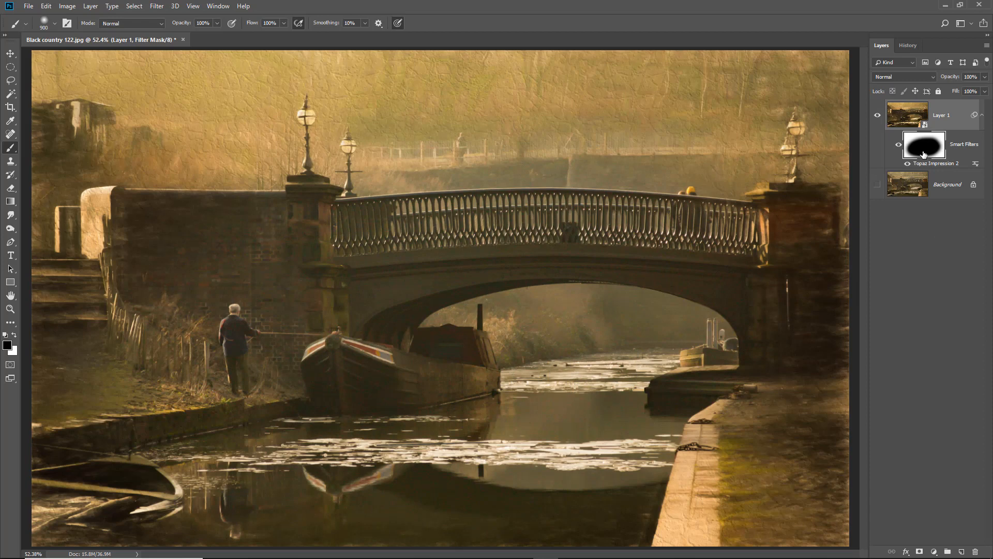
pyautogui.hotkey('ctrl', 'z')
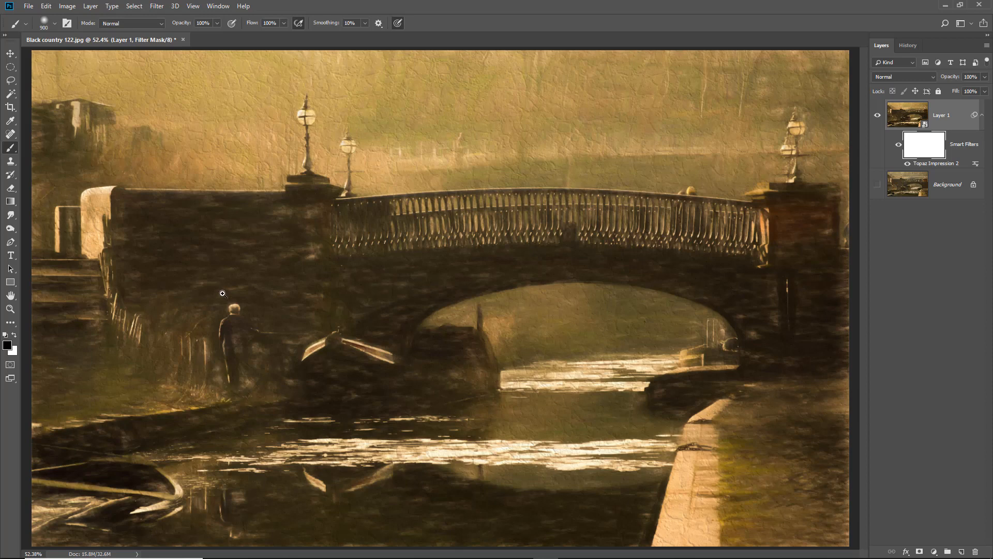
# Paint the filter effect off the angler on the filter mask with a smaller brush at 10% flow
pyautogui.moveTo(177, 257); pyautogui.dragTo(415, 441)
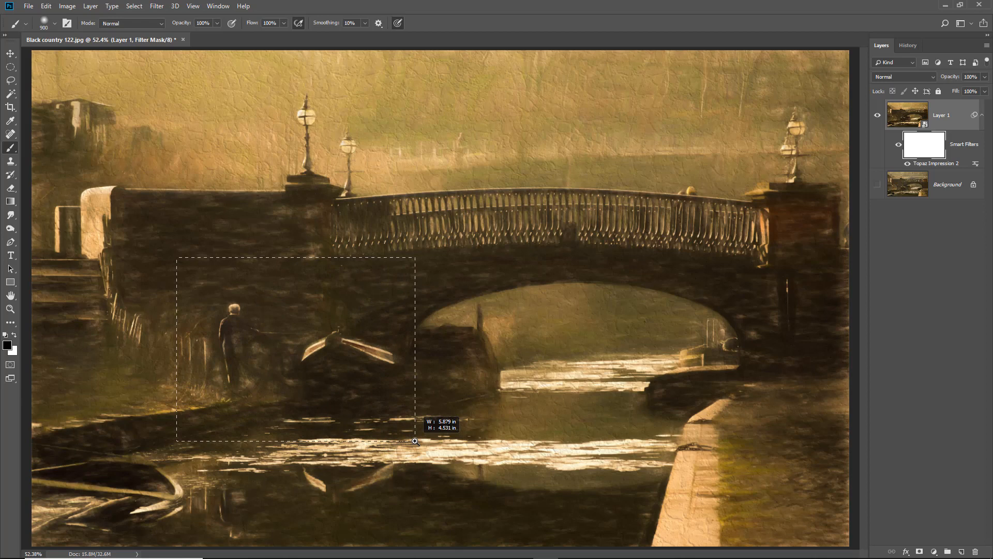
pyautogui.moveTo(415, 441); pyautogui.dragTo(421, 424)
pyautogui.click(412, 442)
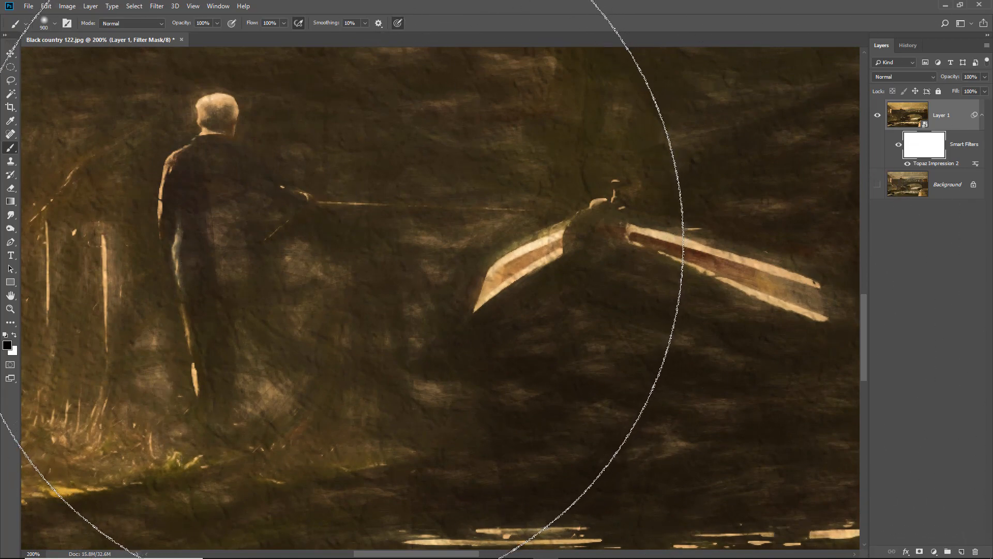
pyautogui.press('[')
pyautogui.press('[')
pyautogui.press('[')
pyautogui.press('[')
pyautogui.press('[')
pyautogui.press('[')
pyautogui.press('[')
pyautogui.press('[')
pyautogui.press('[')
pyautogui.press('[')
pyautogui.press('[')
pyautogui.press('[')
pyautogui.press('[')
pyautogui.press('[')
pyautogui.press('[')
pyautogui.press('[')
pyautogui.press('[')
pyautogui.press('[')
pyautogui.press('[')
pyautogui.press('[')
pyautogui.press('[')
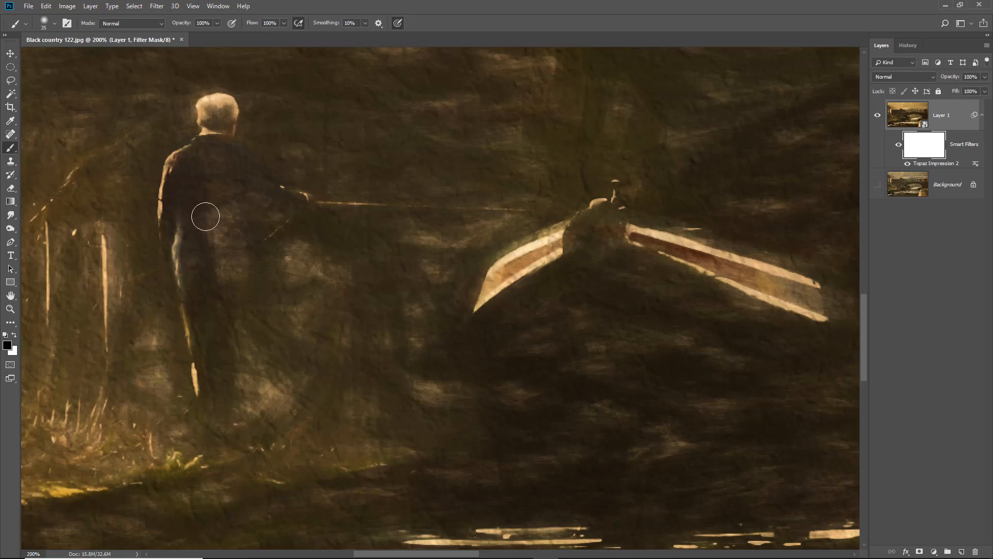
pyautogui.hotkey('shift', '1')
pyautogui.moveTo(250, 276)
pyautogui.mouseDown()
pyautogui.moveTo(276, 408)
pyautogui.moveTo(258, 268)
pyautogui.moveTo(272, 401)
pyautogui.moveTo(252, 302)
pyautogui.moveTo(241, 420)
pyautogui.moveTo(224, 379)
pyautogui.moveTo(213, 279)
pyautogui.moveTo(215, 421)
pyautogui.moveTo(199, 218)
pyautogui.moveTo(213, 193)
pyautogui.moveTo(221, 260)
pyautogui.moveTo(235, 266)
pyautogui.moveTo(255, 203)
pyautogui.moveTo(257, 226)
pyautogui.moveTo(294, 196)
pyautogui.moveTo(312, 205)
pyautogui.moveTo(257, 228)
pyautogui.moveTo(311, 219)
pyautogui.moveTo(305, 195)
pyautogui.moveTo(249, 179)
pyautogui.moveTo(266, 195)
pyautogui.moveTo(231, 161)
pyautogui.moveTo(215, 184)
pyautogui.moveTo(180, 175)
pyautogui.moveTo(181, 227)
pyautogui.moveTo(225, 200)
pyautogui.moveTo(260, 343)
pyautogui.moveTo(266, 446)
pyautogui.moveTo(273, 414)
pyautogui.moveTo(253, 291)
pyautogui.moveTo(243, 385)
pyautogui.moveTo(231, 362)
pyautogui.moveTo(212, 390)
pyautogui.moveTo(202, 260)
pyautogui.moveTo(208, 380)
pyautogui.moveTo(216, 424)
pyautogui.moveTo(241, 283)
pyautogui.moveTo(265, 439)
pyautogui.moveTo(242, 257)
pyautogui.moveTo(239, 305)
pyautogui.moveTo(240, 294)
pyautogui.moveTo(206, 323)
pyautogui.moveTo(212, 107)
pyautogui.moveTo(199, 226)
pyautogui.moveTo(201, 401)
pyautogui.moveTo(208, 377)
pyautogui.moveTo(211, 437)
pyautogui.moveTo(228, 424)
pyautogui.mouseUp()
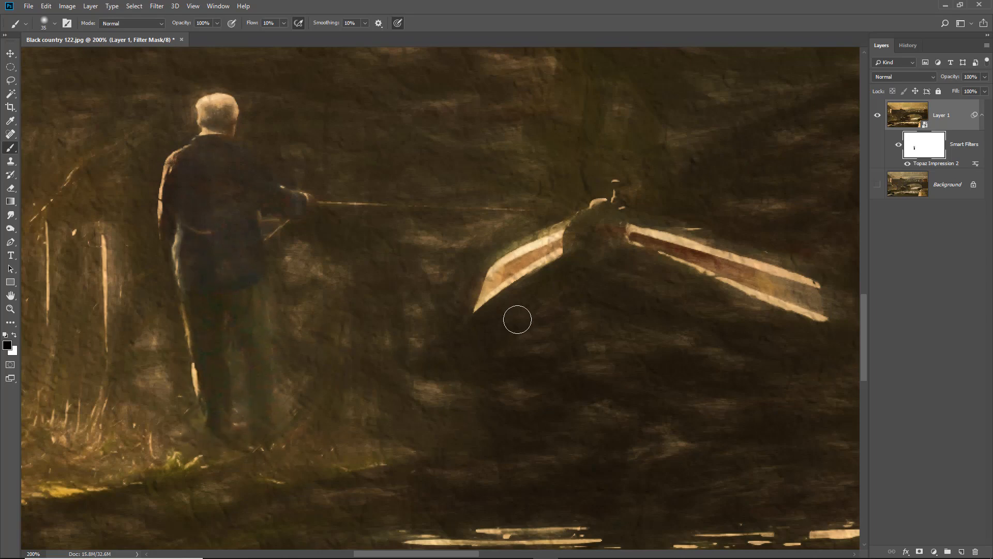
# Paint the filter effect off the narrowboat's bow with a smaller brush on the filter mask
pyautogui.moveTo(494, 274); pyautogui.dragTo(507, 281)
pyautogui.press('p')
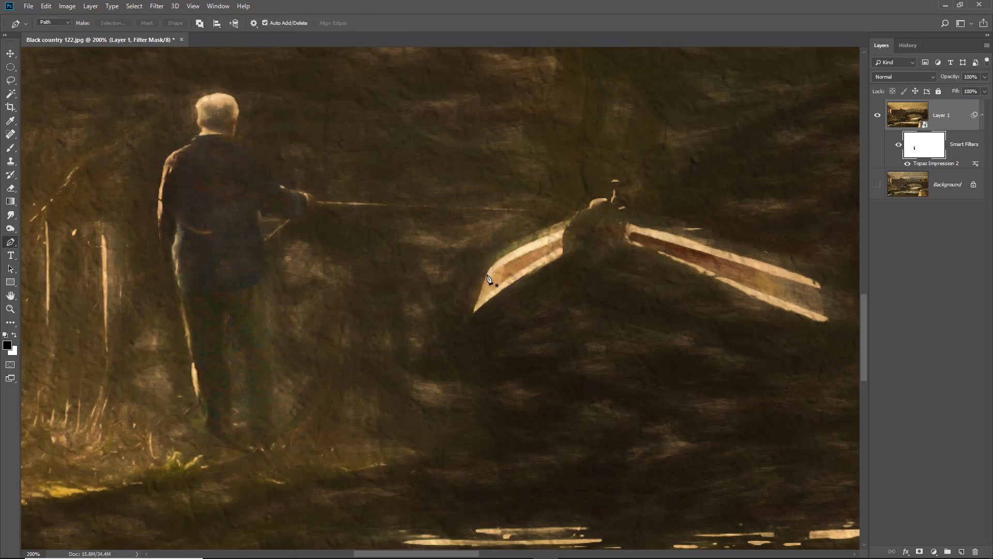
pyautogui.click(10, 148)
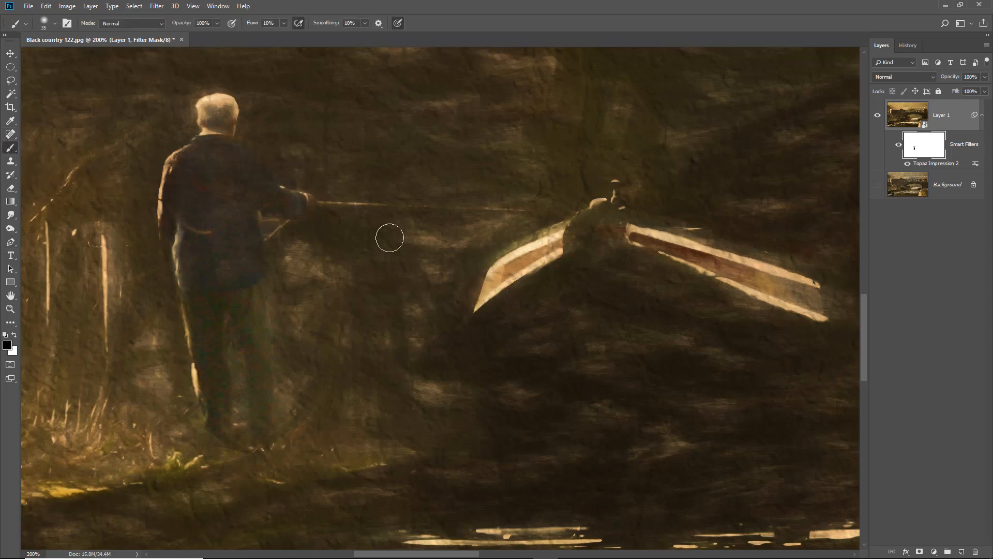
pyautogui.press('[')
pyautogui.press('[')
pyautogui.moveTo(505, 271)
pyautogui.mouseDown()
pyautogui.moveTo(525, 259)
pyautogui.moveTo(500, 277)
pyautogui.moveTo(535, 258)
pyautogui.moveTo(500, 278)
pyautogui.mouseUp()
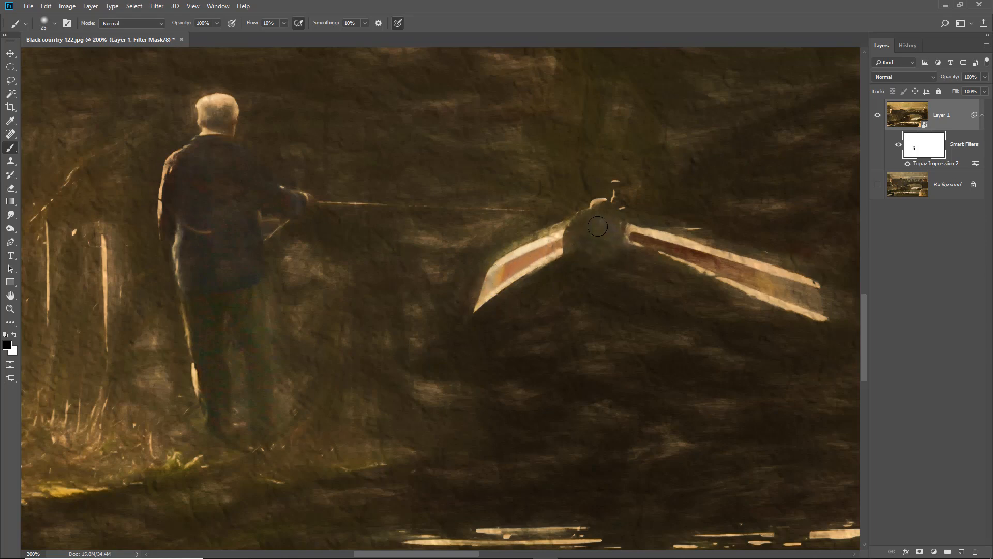
pyautogui.moveTo(744, 267)
pyautogui.mouseDown()
pyautogui.moveTo(692, 243)
pyautogui.moveTo(683, 249)
pyautogui.moveTo(746, 265)
pyautogui.moveTo(806, 303)
pyautogui.moveTo(661, 247)
pyautogui.moveTo(776, 288)
pyautogui.moveTo(775, 280)
pyautogui.moveTo(720, 264)
pyautogui.moveTo(730, 291)
pyautogui.mouseUp()
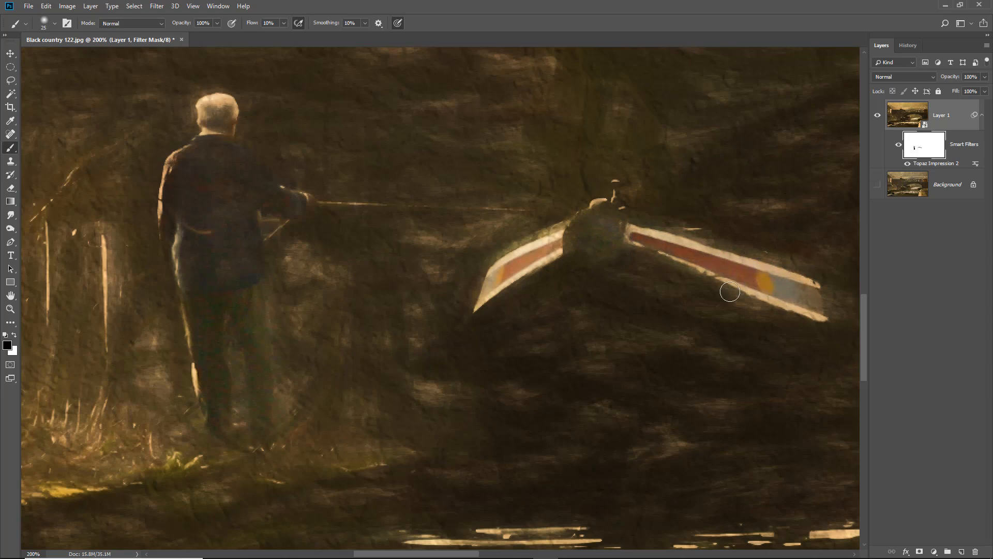
# Paint the filter effect off the two bridge lamps and their posts on the filter mask
pyautogui.hotkey('ctrl', '0')
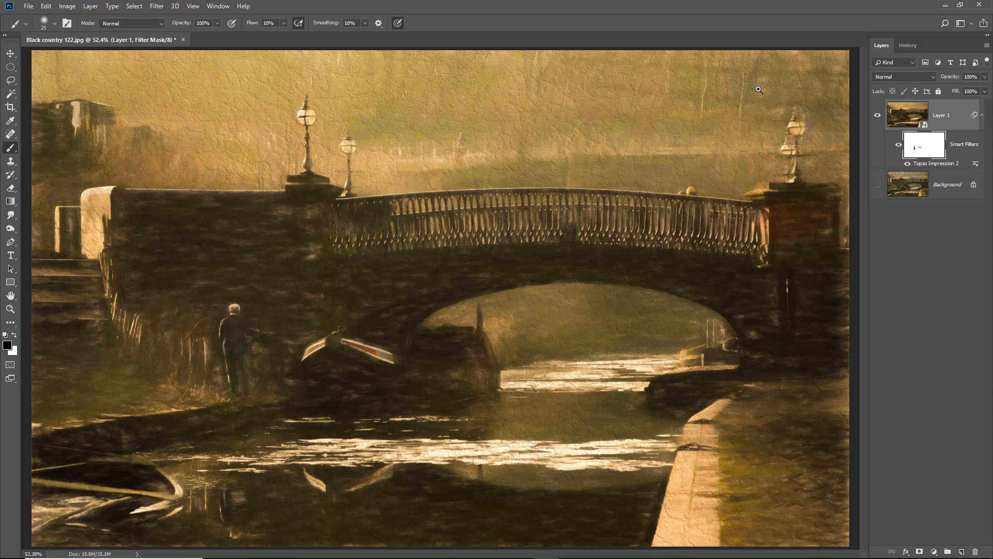
pyautogui.moveTo(758, 89); pyautogui.dragTo(840, 208)
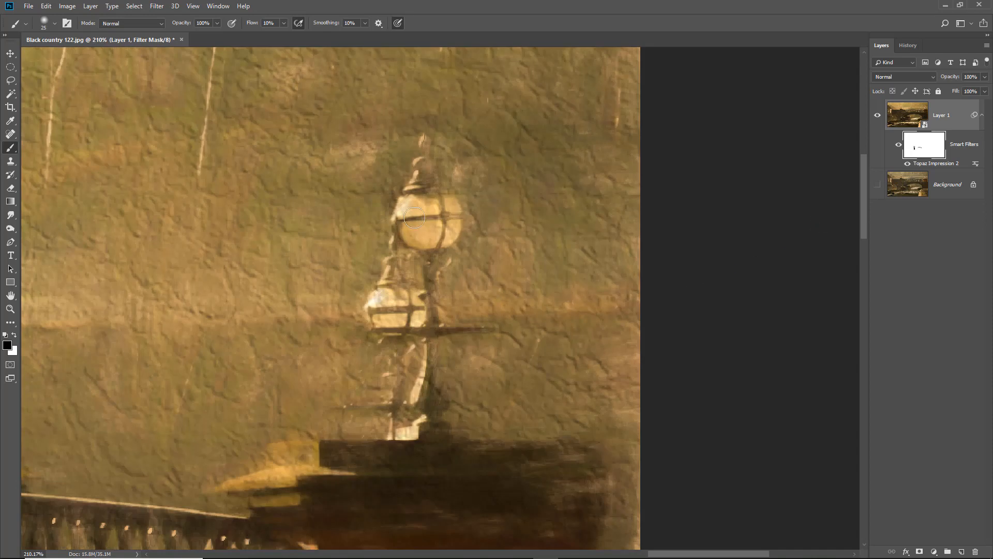
pyautogui.moveTo(434, 218)
pyautogui.mouseDown()
pyautogui.moveTo(430, 238)
pyautogui.moveTo(421, 219)
pyautogui.moveTo(429, 145)
pyautogui.moveTo(445, 194)
pyautogui.moveTo(439, 230)
pyautogui.mouseUp()
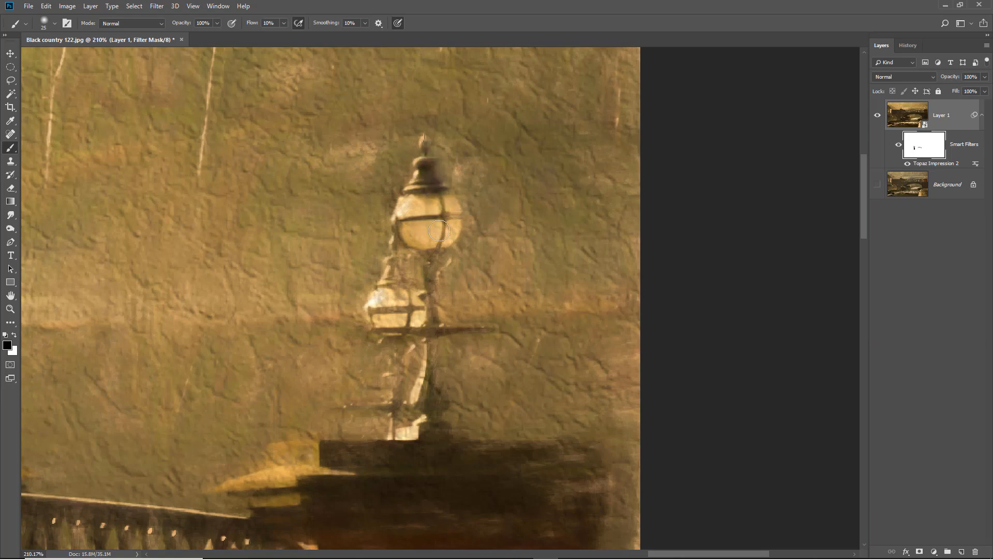
pyautogui.moveTo(404, 312)
pyautogui.mouseDown()
pyautogui.moveTo(400, 251)
pyautogui.moveTo(393, 297)
pyautogui.moveTo(383, 297)
pyautogui.moveTo(389, 423)
pyautogui.moveTo(399, 422)
pyautogui.moveTo(400, 371)
pyautogui.moveTo(431, 325)
pyautogui.moveTo(422, 279)
pyautogui.moveTo(421, 399)
pyautogui.moveTo(430, 234)
pyautogui.moveTo(382, 310)
pyautogui.moveTo(400, 253)
pyautogui.moveTo(383, 360)
pyautogui.mouseUp()
pyautogui.press('space')
pyautogui.moveTo(163, 327)
pyautogui.mouseDown()
pyautogui.moveTo(639, 308)
pyautogui.moveTo(238, 312)
pyautogui.moveTo(725, 289)
pyautogui.moveTo(295, 320)
pyautogui.moveTo(312, 307)
pyautogui.mouseUp()
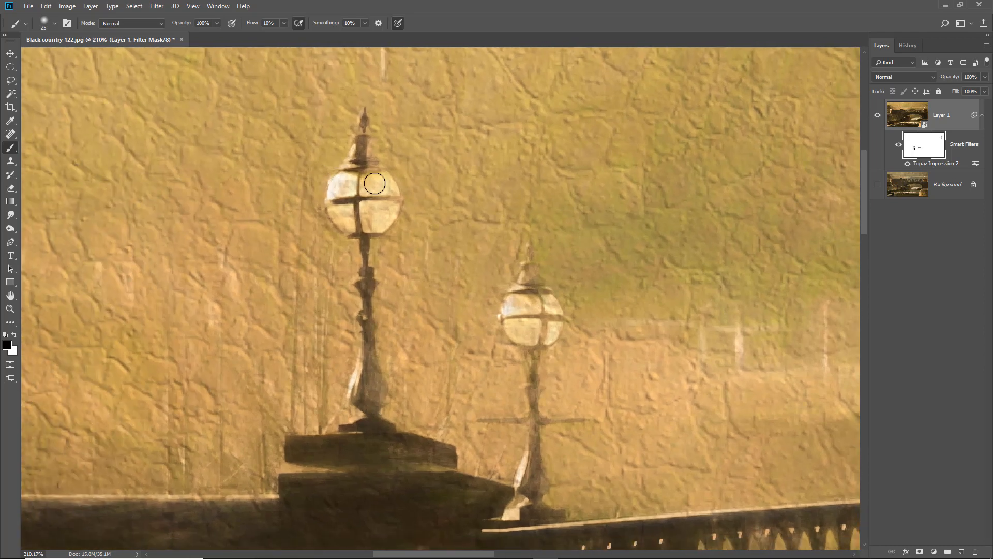
pyautogui.moveTo(357, 174); pyautogui.dragTo(363, 153)
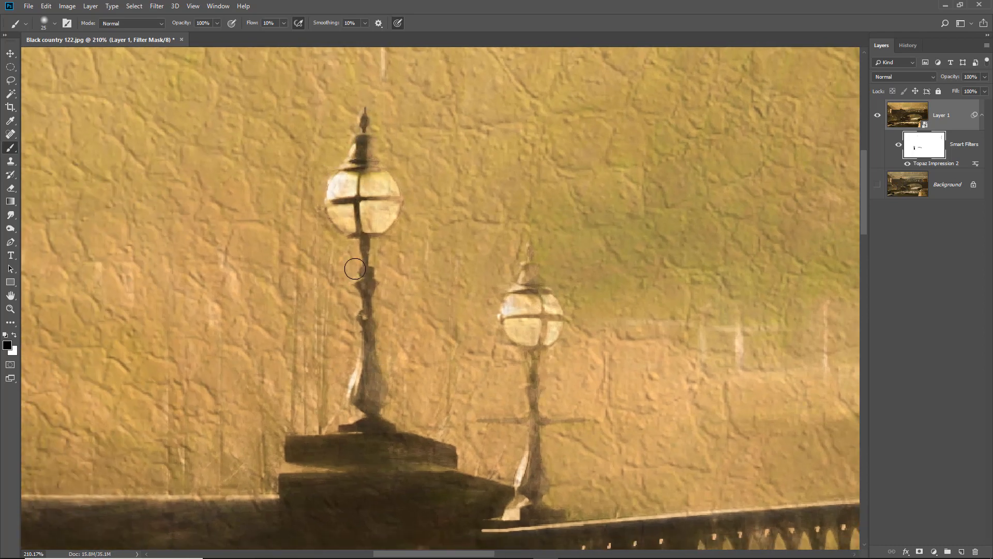
pyautogui.moveTo(362, 246)
pyautogui.mouseDown()
pyautogui.moveTo(366, 345)
pyautogui.moveTo(369, 336)
pyautogui.moveTo(358, 413)
pyautogui.moveTo(373, 381)
pyautogui.moveTo(362, 430)
pyautogui.mouseUp()
pyautogui.moveTo(513, 313)
pyautogui.mouseDown()
pyautogui.moveTo(532, 295)
pyautogui.moveTo(540, 310)
pyautogui.moveTo(527, 244)
pyautogui.mouseUp()
pyautogui.moveTo(530, 339)
pyautogui.mouseDown()
pyautogui.moveTo(525, 379)
pyautogui.moveTo(531, 362)
pyautogui.moveTo(539, 391)
pyautogui.moveTo(528, 487)
pyautogui.moveTo(540, 497)
pyautogui.moveTo(543, 453)
pyautogui.moveTo(539, 498)
pyautogui.mouseUp()
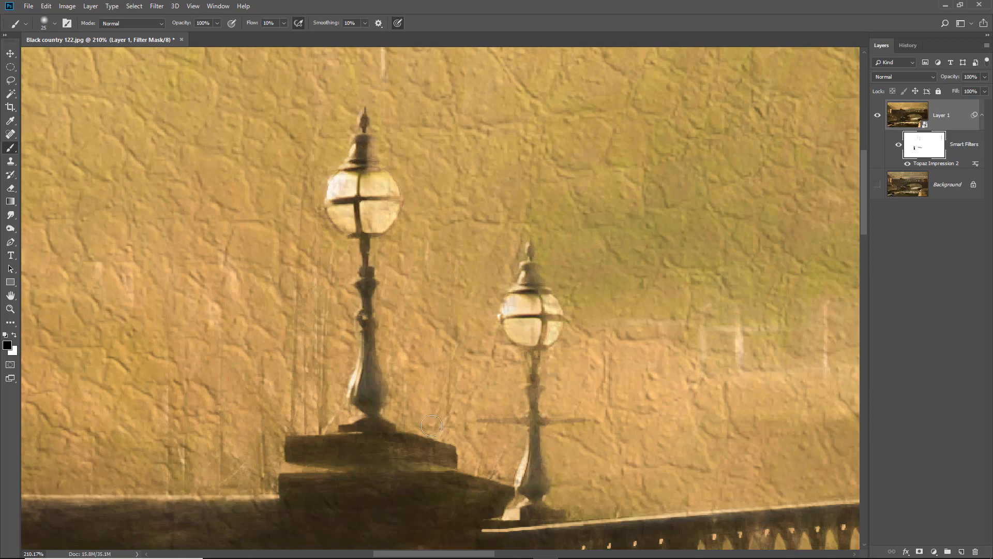
pyautogui.moveTo(361, 425)
pyautogui.mouseDown()
pyautogui.moveTo(330, 453)
pyautogui.moveTo(344, 471)
pyautogui.mouseUp()
# Reopen Topaz Impression 2 to review the Ancient presets and the stroke and lighting settings
pyautogui.hotkey('ctrl', '0')
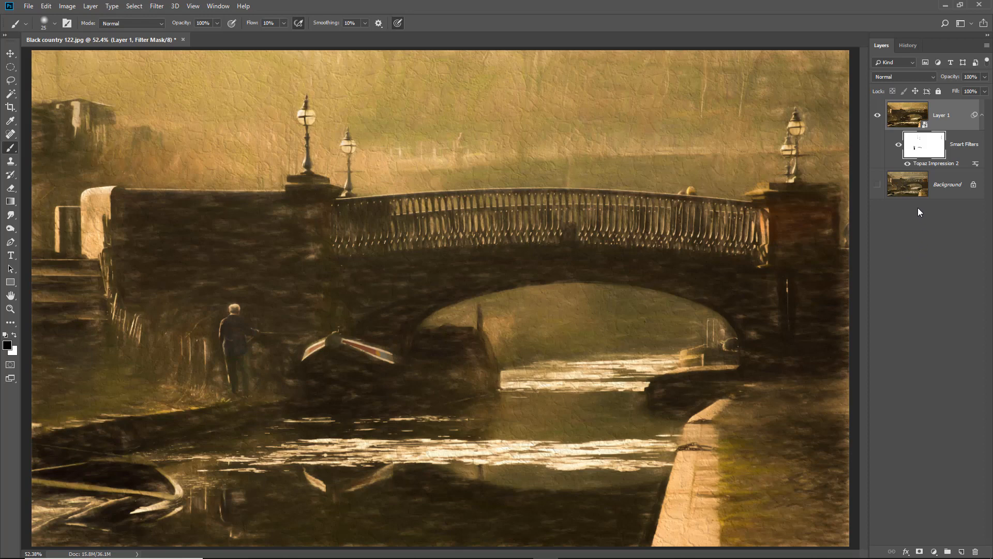
pyautogui.doubleClick(919, 163)
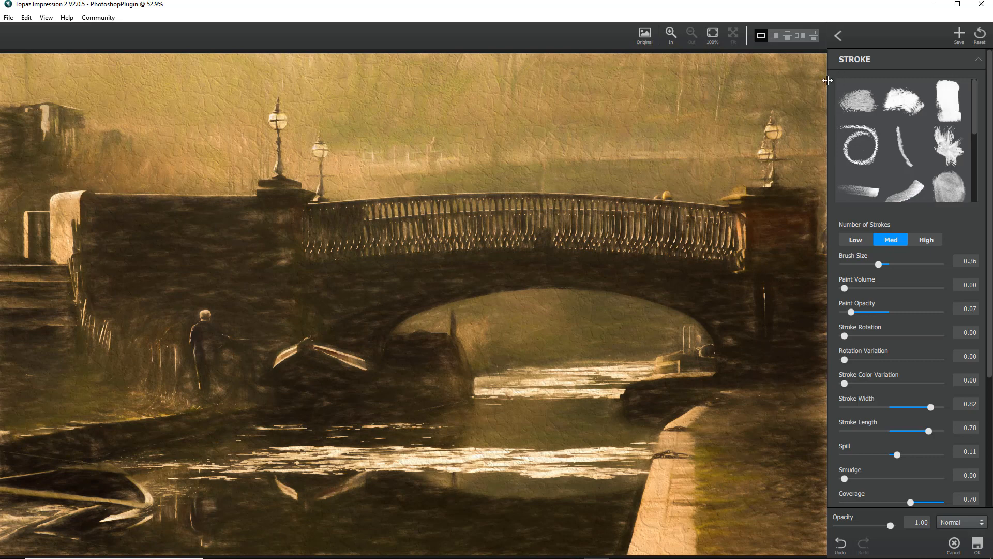
pyautogui.click(838, 36)
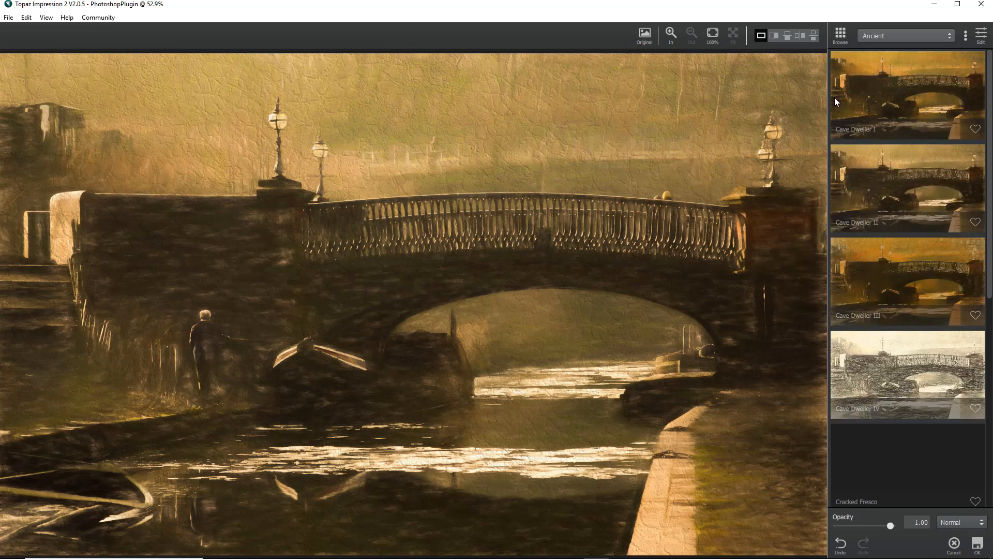
pyautogui.click(981, 35)
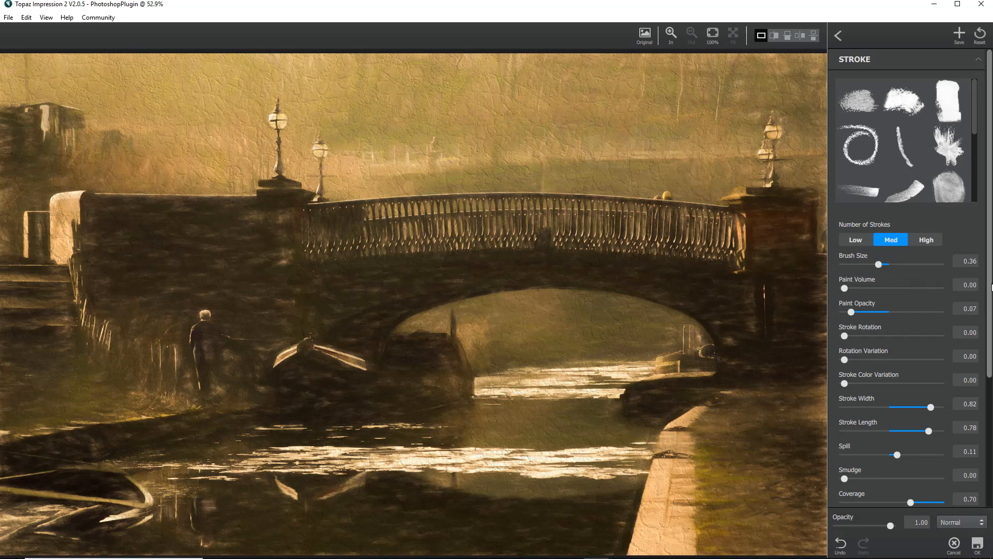
pyautogui.moveTo(989, 284); pyautogui.dragTo(981, 433)
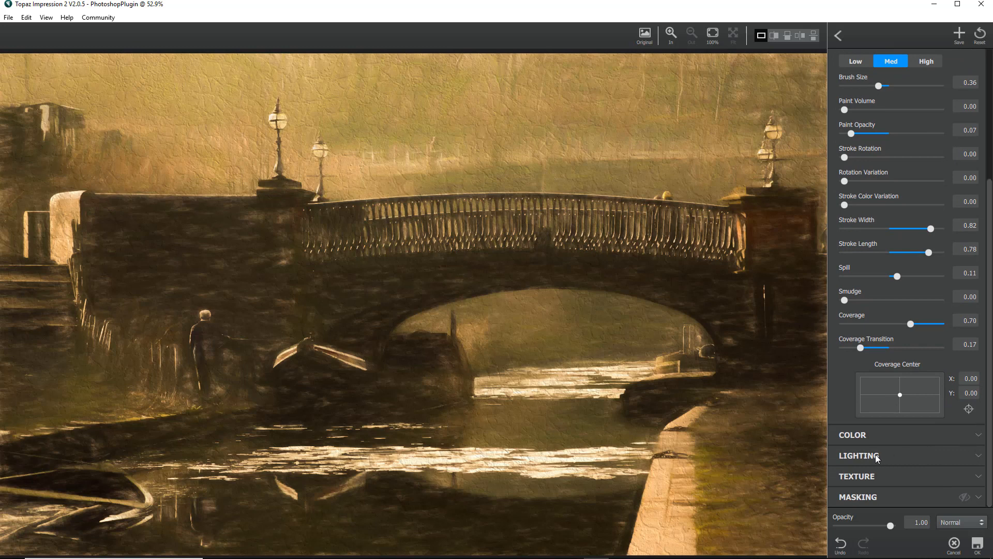
pyautogui.click(980, 456)
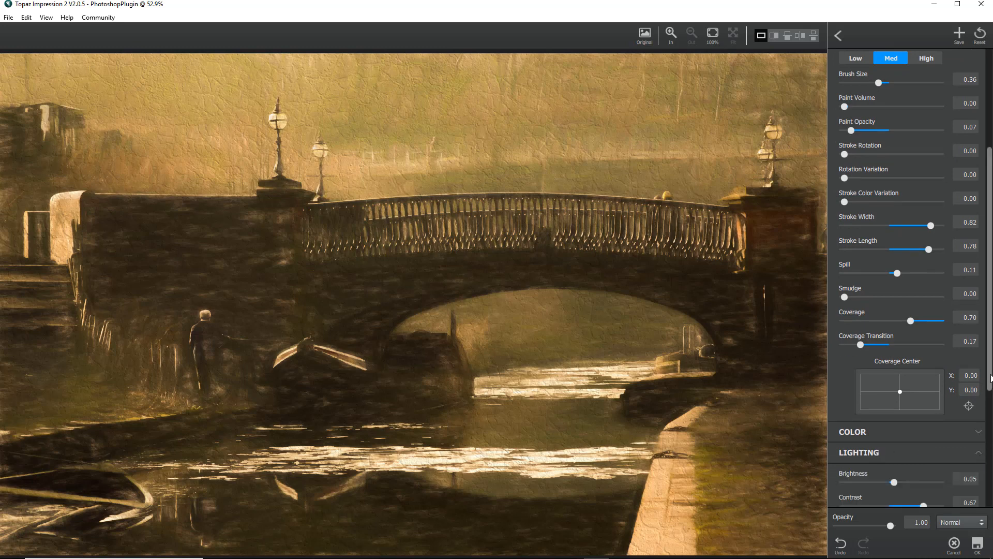
pyautogui.scroll(-3, 897, 361)
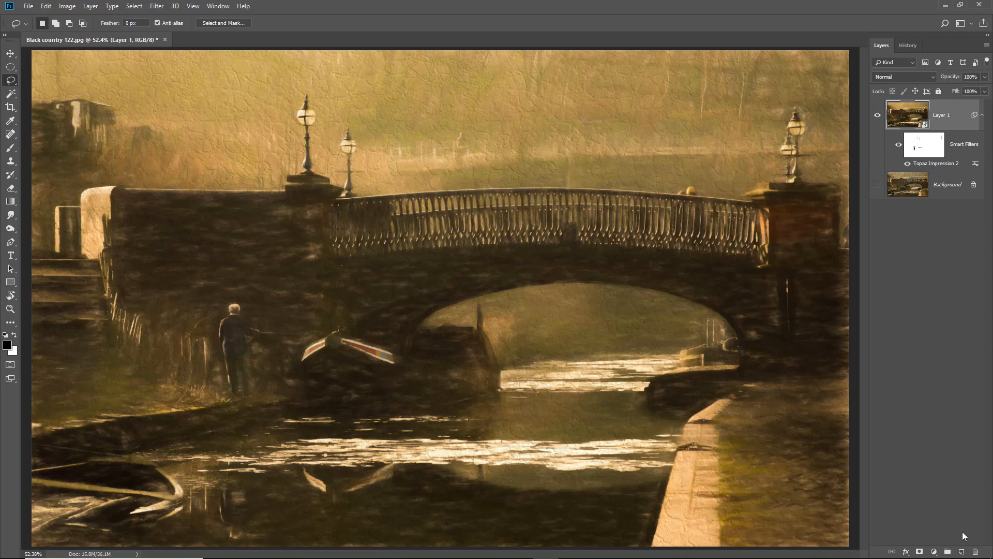
# Add a new layer and draw a wavy lasso selection just inside the image's edges
pyautogui.click(962, 552)
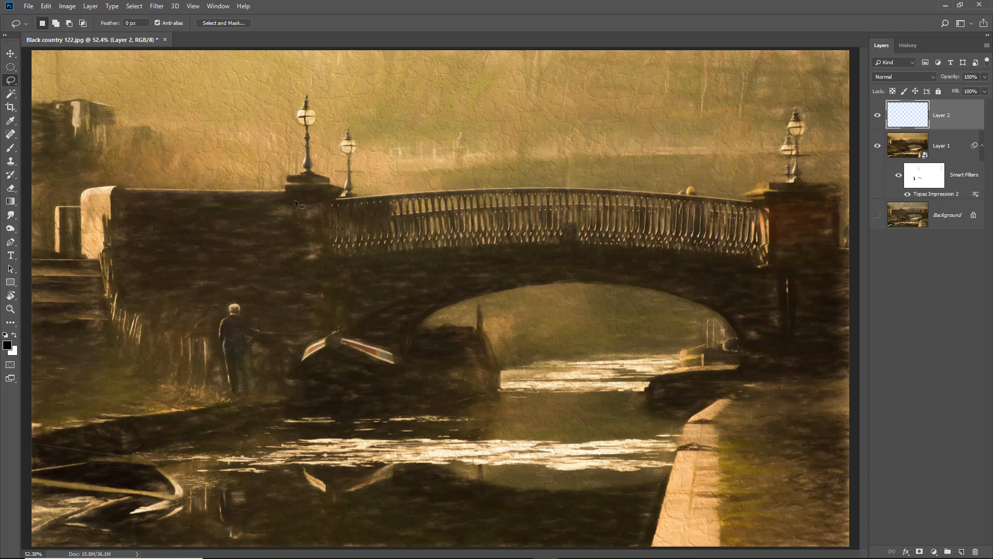
pyautogui.rightClick(15, 82)
pyautogui.moveTo(69, 92); pyautogui.dragTo(154, 84)
pyautogui.moveTo(258, 92)
pyautogui.mouseDown()
pyautogui.moveTo(436, 99)
pyautogui.moveTo(794, 85)
pyautogui.moveTo(811, 105)
pyautogui.moveTo(795, 326)
pyautogui.moveTo(805, 394)
pyautogui.moveTo(782, 508)
pyautogui.moveTo(211, 500)
pyautogui.moveTo(87, 512)
pyautogui.moveTo(75, 492)
pyautogui.moveTo(86, 239)
pyautogui.moveTo(68, 97)
pyautogui.mouseUp()
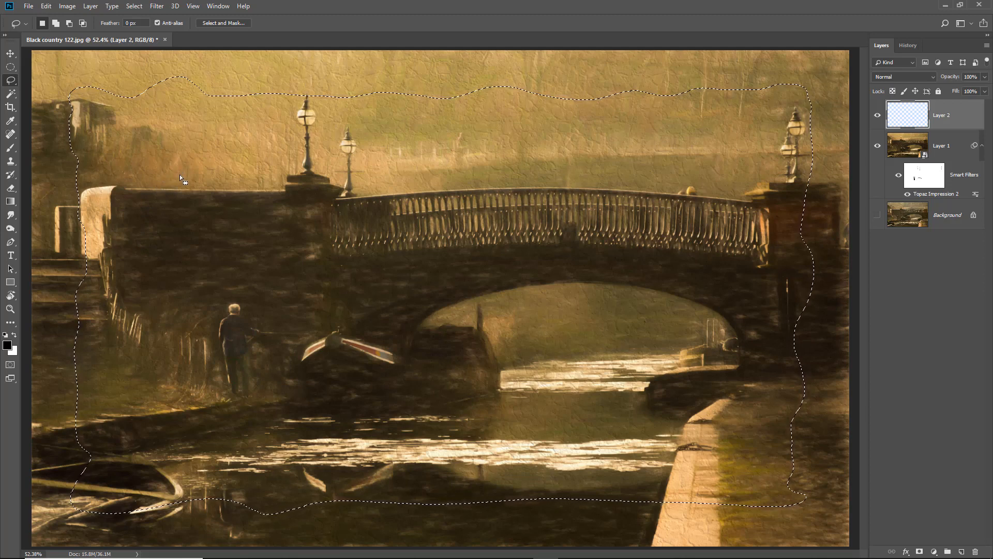
# Invert the selection and feather it by about 99 px in Select and Mask
pyautogui.click(133, 7)
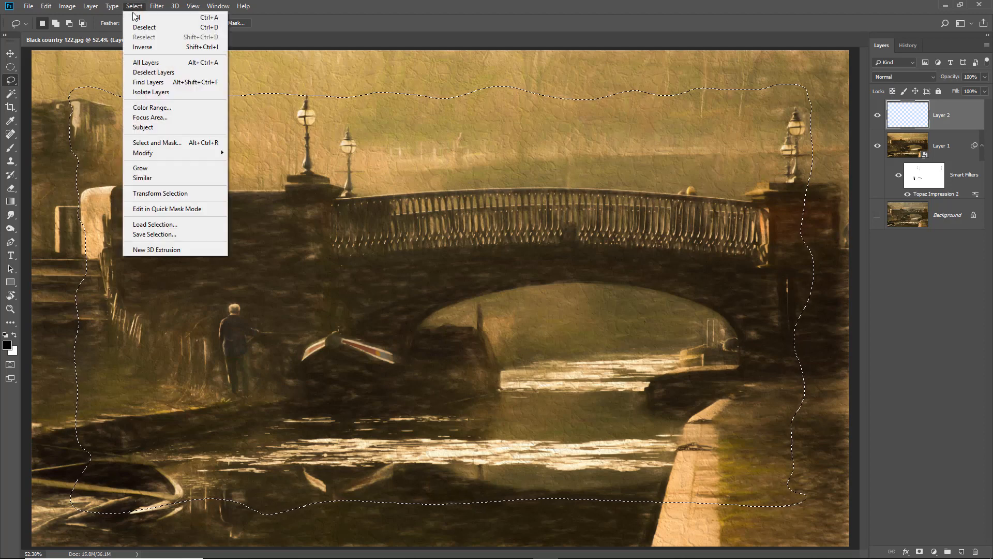
pyautogui.click(143, 47)
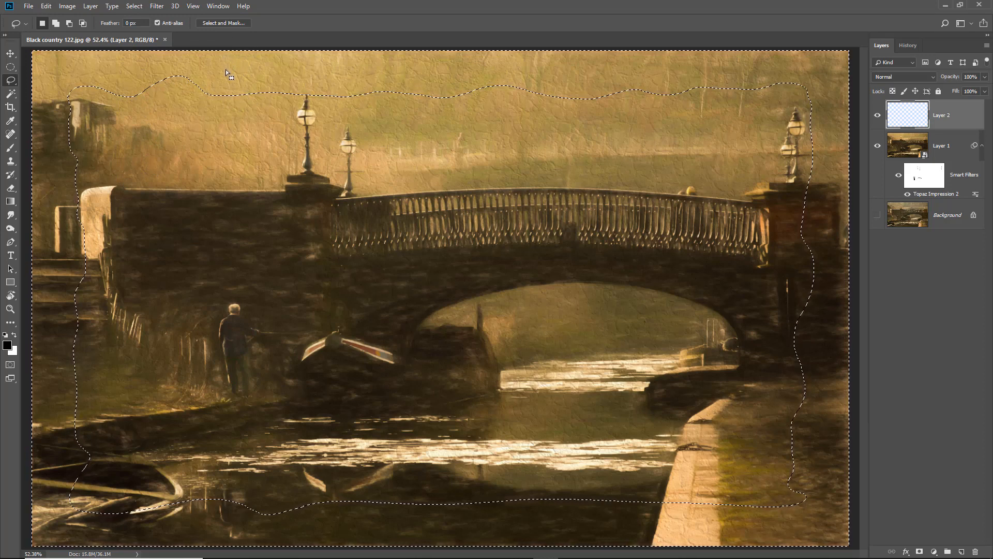
pyautogui.click(223, 22)
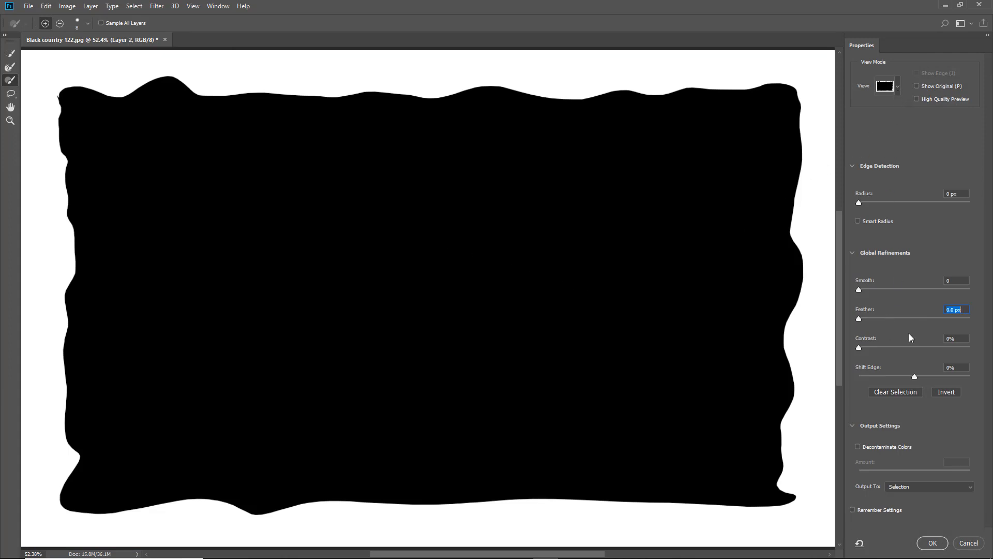
pyautogui.moveTo(907, 319); pyautogui.dragTo(930, 318)
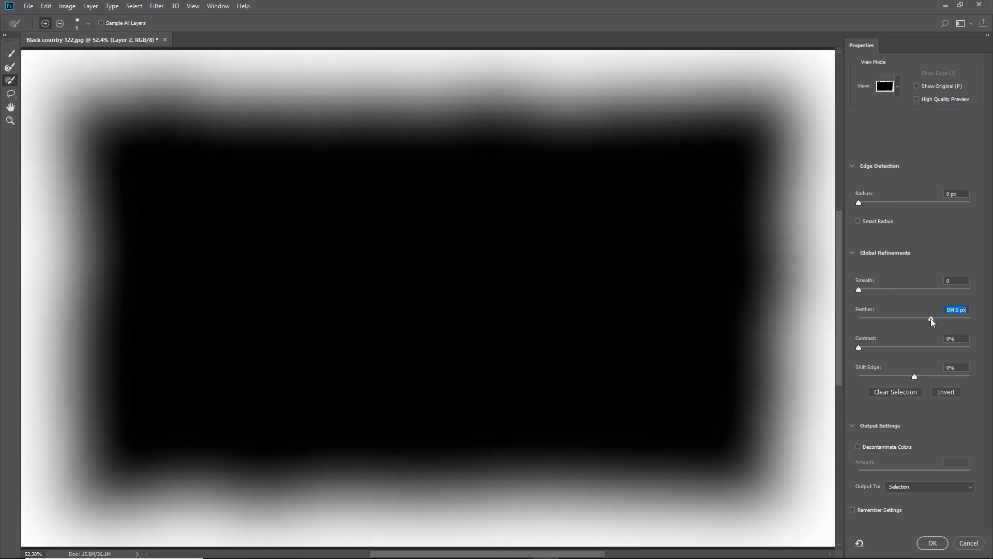
pyautogui.click(936, 543)
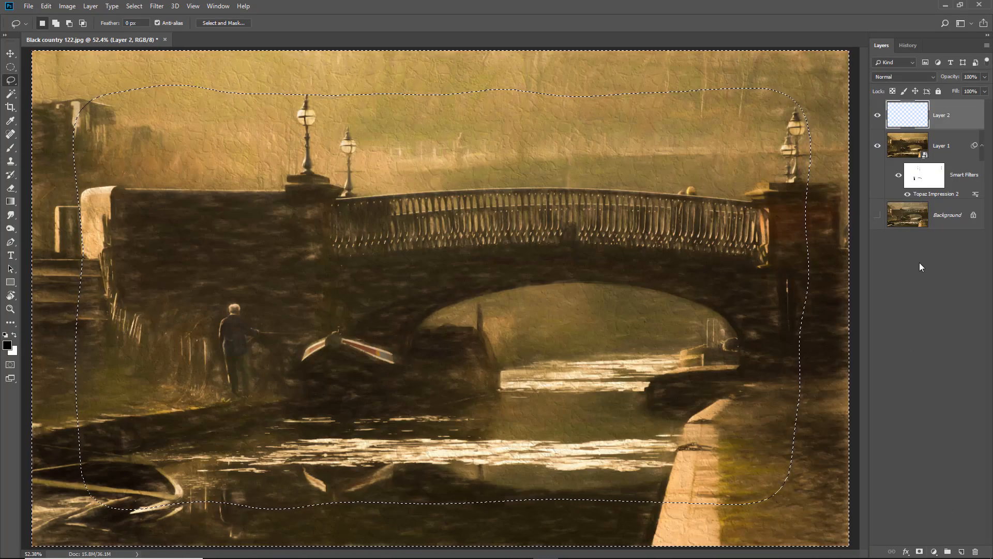
# Fill the feathered border selection with black on the new layer and deselect
pyautogui.hotkey('alt', 'BackSpace')
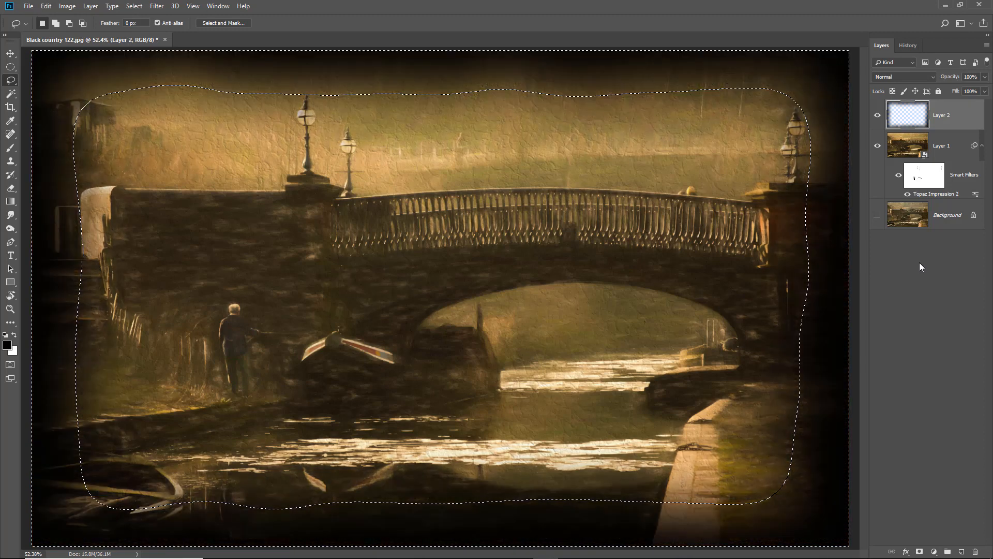
pyautogui.hotkey('ctrl', 'd')
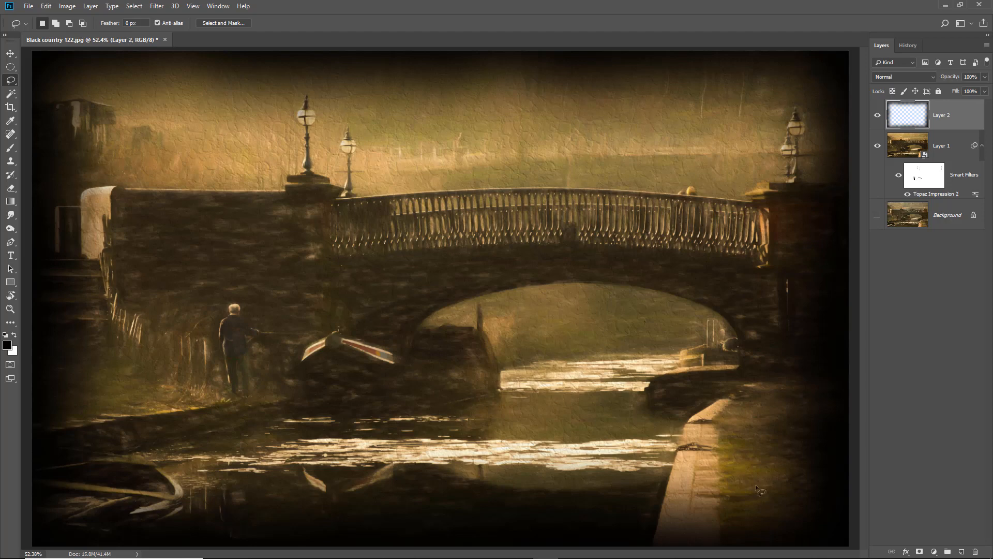
# Add a new layer and paint black along the image's corners and edges with a large soft brush at 5% flow
pyautogui.click(962, 553)
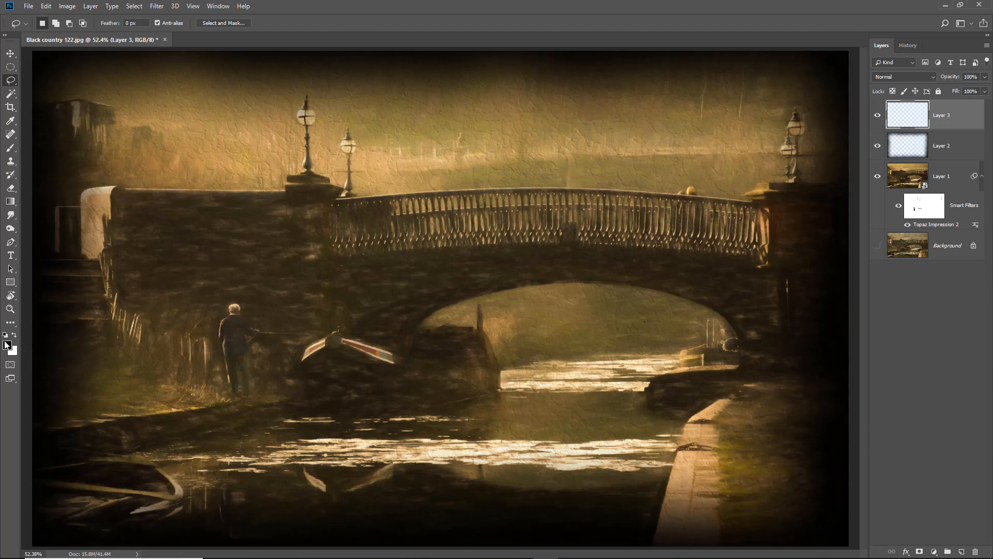
pyautogui.click(10, 148)
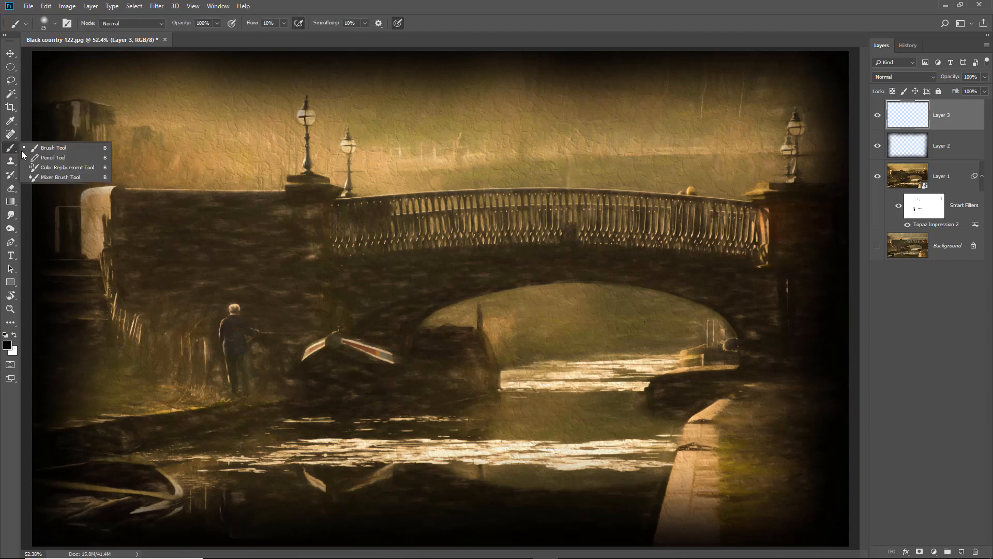
pyautogui.click(32, 149)
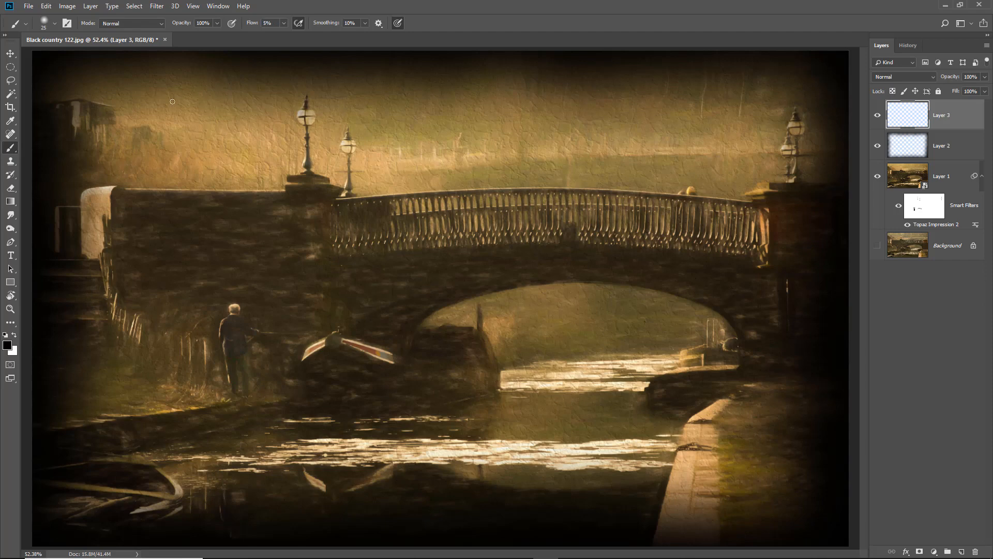
pyautogui.press(']')
pyautogui.press(']')
pyautogui.press(']')
pyautogui.press(']')
pyautogui.press(']')
pyautogui.press(']')
pyautogui.press(']')
pyautogui.press(']')
pyautogui.press(']')
pyautogui.press(']')
pyautogui.press(']')
pyautogui.keyDown('alt'); pyautogui.click(165, 91); pyautogui.keyUp('alt')
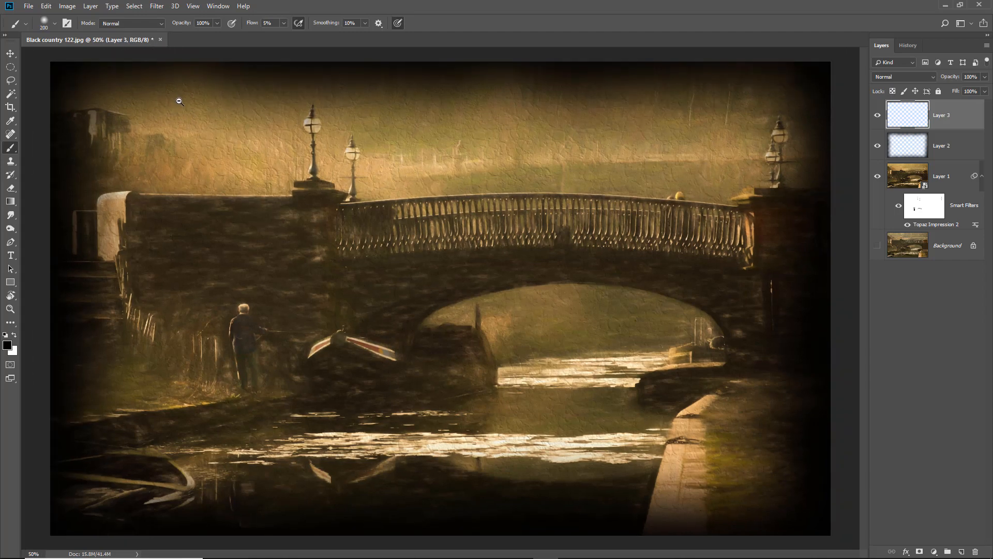
pyautogui.keyDown('alt'); pyautogui.click(177, 100); pyautogui.keyUp('alt')
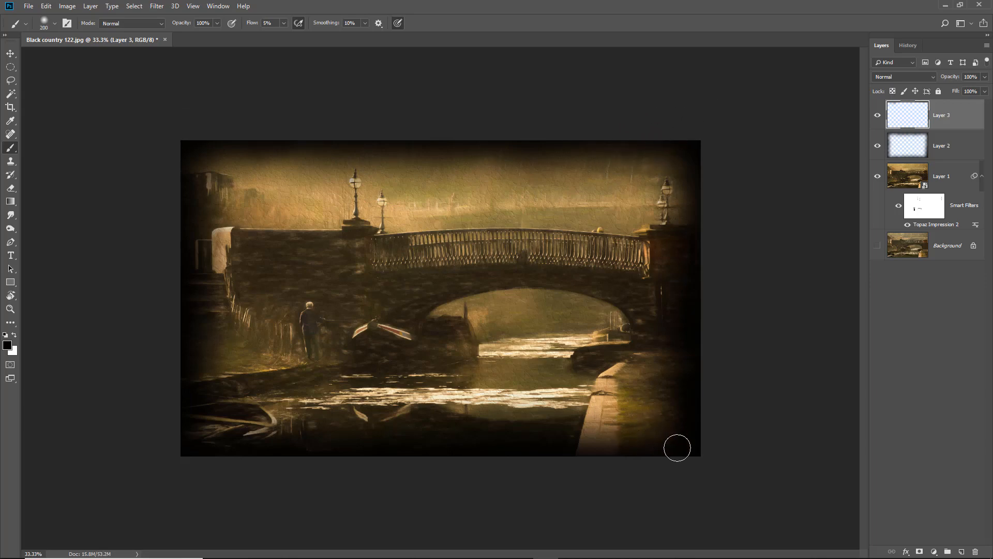
pyautogui.moveTo(634, 407)
pyautogui.mouseDown()
pyautogui.moveTo(620, 387)
pyautogui.moveTo(634, 397)
pyautogui.moveTo(656, 384)
pyautogui.moveTo(642, 363)
pyautogui.moveTo(667, 364)
pyautogui.moveTo(632, 405)
pyautogui.moveTo(642, 414)
pyautogui.moveTo(623, 429)
pyautogui.moveTo(635, 435)
pyautogui.moveTo(619, 451)
pyautogui.moveTo(585, 413)
pyautogui.moveTo(599, 398)
pyautogui.moveTo(634, 399)
pyautogui.moveTo(628, 392)
pyautogui.moveTo(629, 435)
pyautogui.moveTo(599, 421)
pyautogui.moveTo(663, 439)
pyautogui.moveTo(655, 414)
pyautogui.moveTo(681, 411)
pyautogui.moveTo(666, 366)
pyautogui.moveTo(645, 415)
pyautogui.moveTo(664, 390)
pyautogui.moveTo(666, 444)
pyautogui.mouseUp()
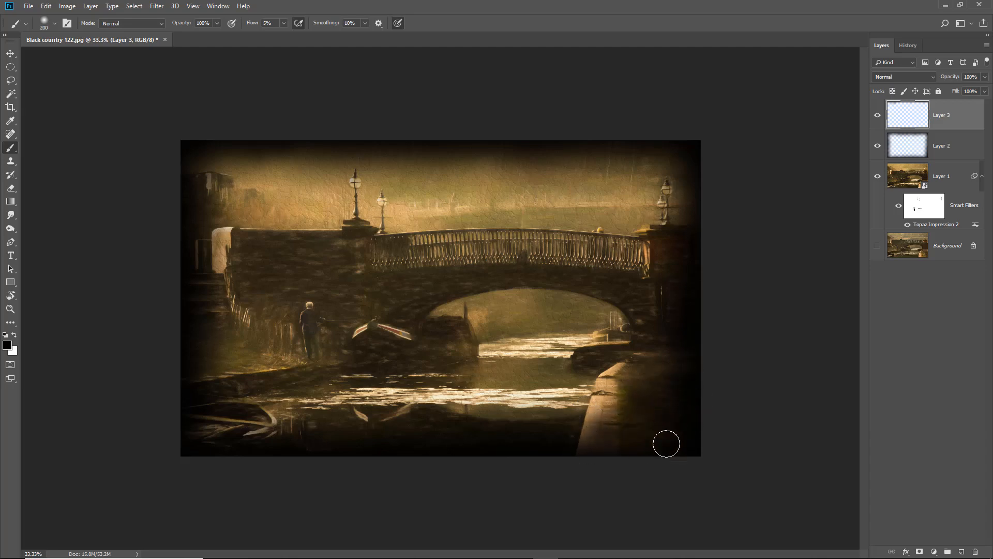
pyautogui.moveTo(203, 450)
pyautogui.mouseDown()
pyautogui.moveTo(248, 418)
pyautogui.moveTo(185, 439)
pyautogui.moveTo(176, 415)
pyautogui.moveTo(208, 429)
pyautogui.moveTo(250, 424)
pyautogui.moveTo(234, 435)
pyautogui.moveTo(280, 433)
pyautogui.moveTo(255, 430)
pyautogui.moveTo(283, 409)
pyautogui.moveTo(243, 468)
pyautogui.moveTo(253, 435)
pyautogui.moveTo(231, 444)
pyautogui.moveTo(301, 435)
pyautogui.moveTo(159, 452)
pyautogui.moveTo(226, 393)
pyautogui.moveTo(176, 387)
pyautogui.moveTo(263, 367)
pyautogui.moveTo(195, 359)
pyautogui.moveTo(250, 351)
pyautogui.moveTo(219, 348)
pyautogui.moveTo(276, 357)
pyautogui.moveTo(204, 372)
pyautogui.moveTo(280, 355)
pyautogui.mouseUp()
pyautogui.moveTo(185, 179)
pyautogui.mouseDown()
pyautogui.moveTo(202, 196)
pyautogui.moveTo(148, 168)
pyautogui.moveTo(237, 189)
pyautogui.moveTo(167, 176)
pyautogui.moveTo(226, 169)
pyautogui.moveTo(169, 193)
pyautogui.moveTo(227, 209)
pyautogui.moveTo(135, 215)
pyautogui.moveTo(153, 168)
pyautogui.moveTo(204, 204)
pyautogui.moveTo(165, 174)
pyautogui.moveTo(256, 192)
pyautogui.moveTo(170, 177)
pyautogui.moveTo(225, 175)
pyautogui.moveTo(143, 258)
pyautogui.moveTo(174, 265)
pyautogui.moveTo(193, 211)
pyautogui.moveTo(189, 314)
pyautogui.moveTo(203, 214)
pyautogui.moveTo(217, 338)
pyautogui.moveTo(179, 269)
pyautogui.moveTo(236, 348)
pyautogui.moveTo(218, 286)
pyautogui.moveTo(265, 364)
pyautogui.moveTo(179, 330)
pyautogui.moveTo(245, 337)
pyautogui.moveTo(182, 328)
pyautogui.moveTo(250, 350)
pyautogui.moveTo(136, 368)
pyautogui.moveTo(270, 369)
pyautogui.moveTo(89, 404)
pyautogui.moveTo(292, 363)
pyautogui.moveTo(116, 390)
pyautogui.moveTo(234, 349)
pyautogui.moveTo(84, 338)
pyautogui.moveTo(239, 313)
pyautogui.moveTo(153, 407)
pyautogui.moveTo(278, 400)
pyautogui.moveTo(162, 441)
pyautogui.moveTo(228, 442)
pyautogui.mouseUp()
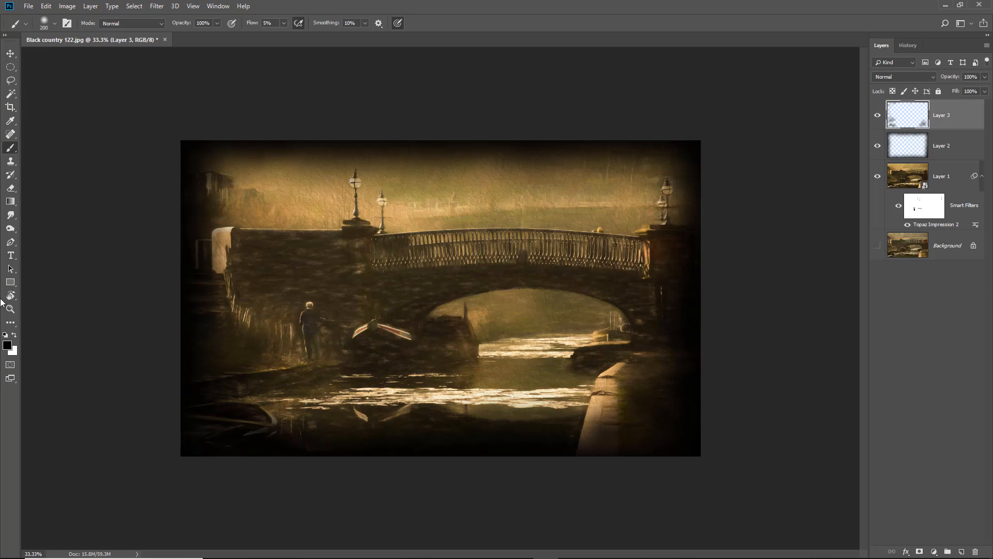
pyautogui.hotkey('ctrl', '0')
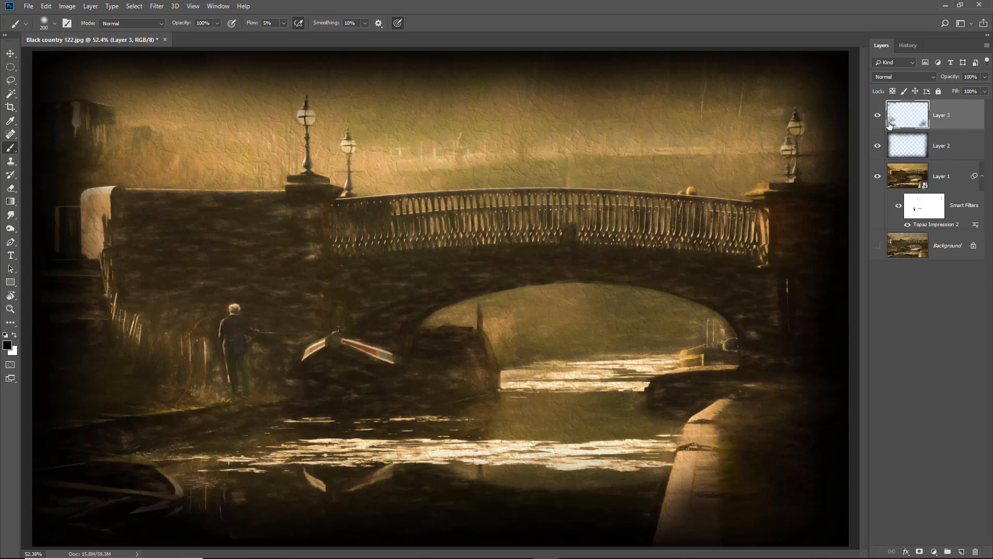
# Merge the two vignette layers into one and toggle the merged layer's visibility to compare
pyautogui.keyDown('ctrl'); pyautogui.click(942, 146); pyautogui.keyUp('ctrl')
pyautogui.rightClick(955, 125)
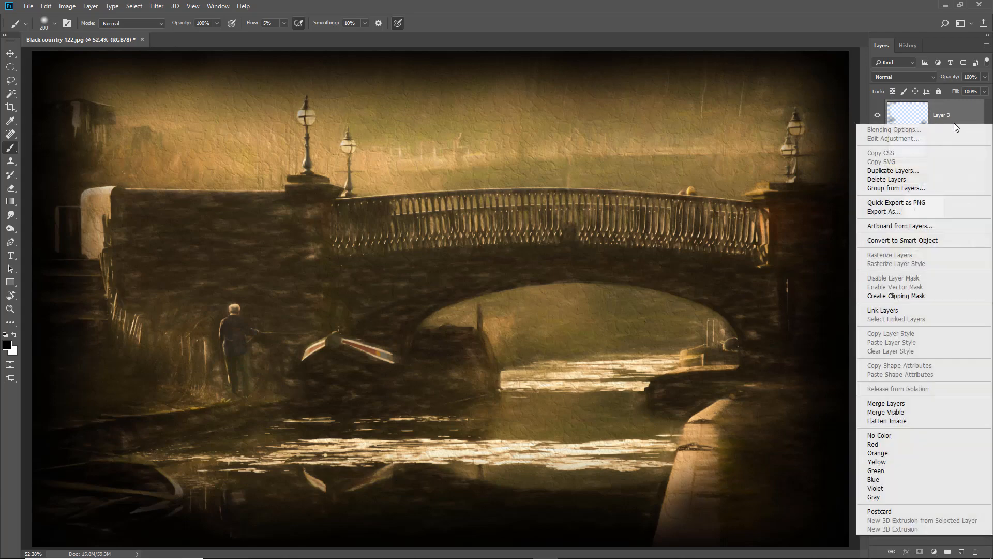
pyautogui.click(888, 403)
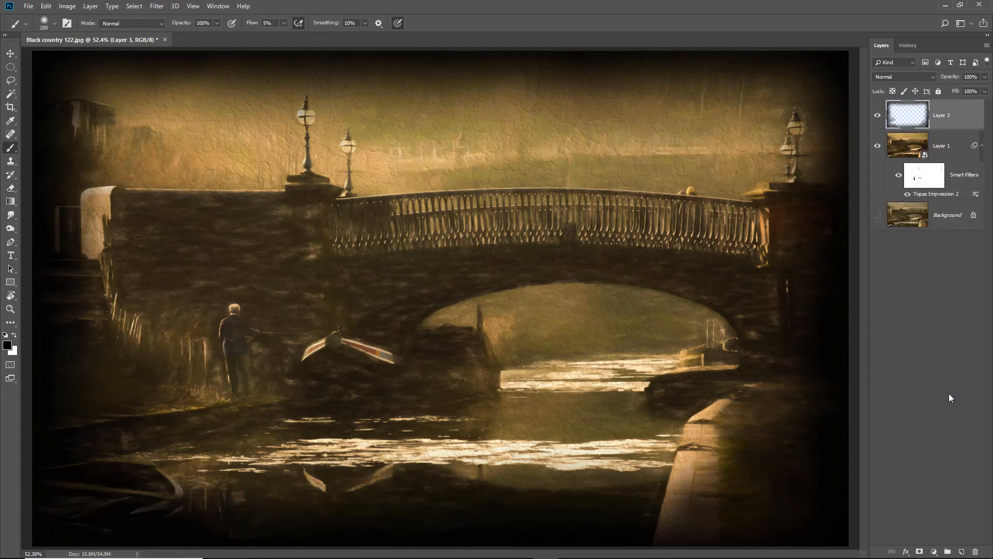
pyautogui.click(877, 115)
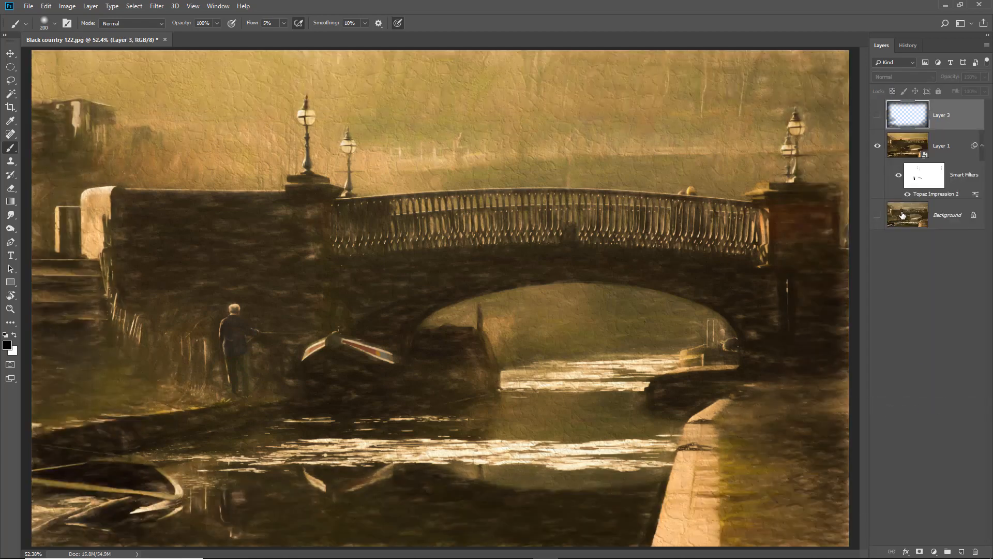
pyautogui.click(878, 116)
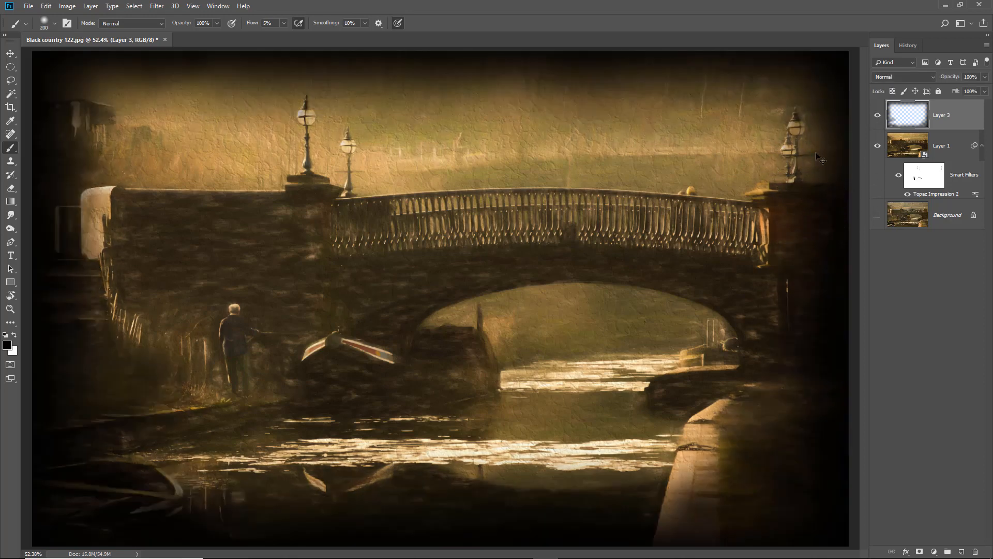
# Add a layer mask to the vignette layer and paint out the darkening around both lamp posts with a 150 px brush
pyautogui.click(919, 552)
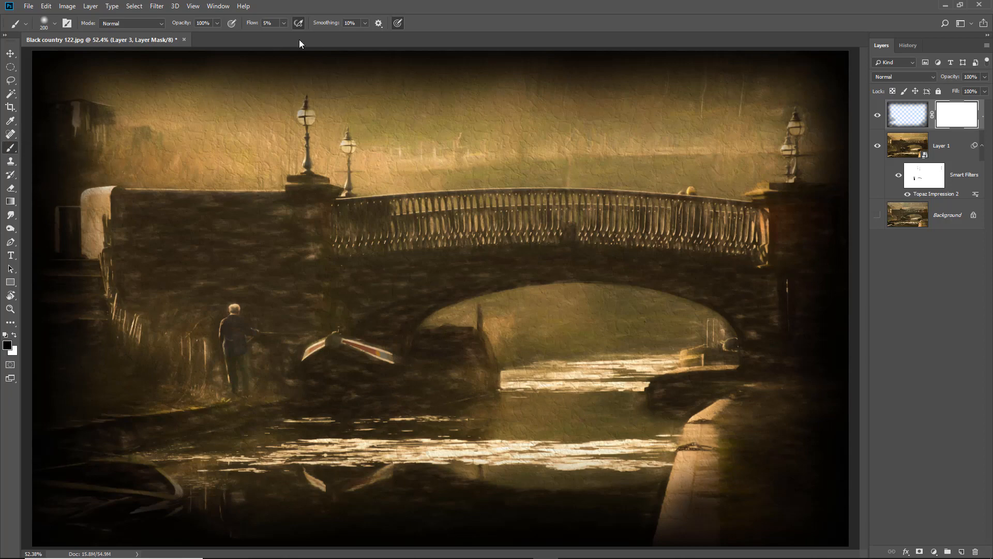
pyautogui.press(']')
pyautogui.press('[')
pyautogui.press('[')
pyautogui.press('[')
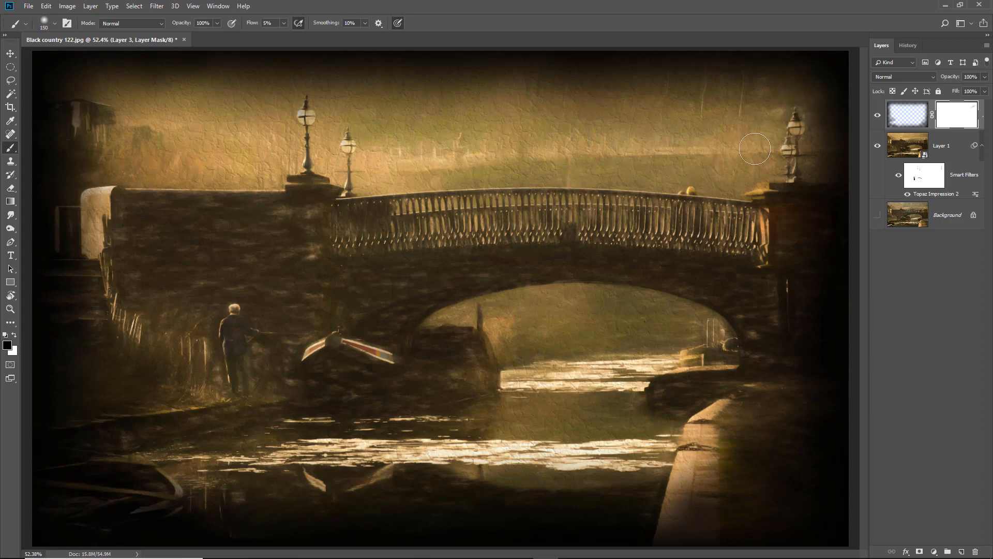
pyautogui.moveTo(752, 179)
pyautogui.mouseDown()
pyautogui.moveTo(787, 182)
pyautogui.moveTo(766, 192)
pyautogui.moveTo(800, 179)
pyautogui.moveTo(749, 190)
pyautogui.moveTo(801, 120)
pyautogui.moveTo(751, 154)
pyautogui.mouseUp()
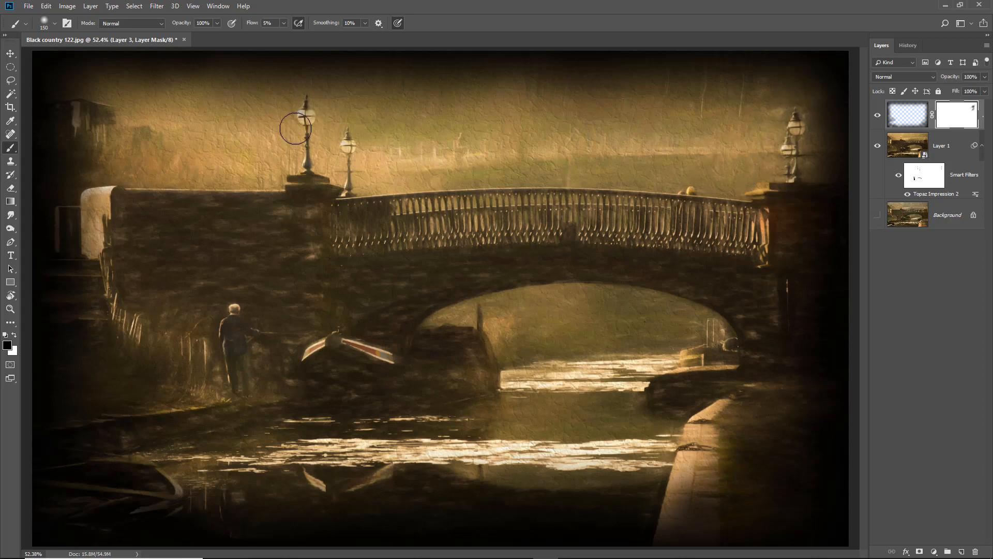
pyautogui.moveTo(291, 145)
pyautogui.mouseDown()
pyautogui.moveTo(321, 142)
pyautogui.moveTo(316, 180)
pyautogui.mouseUp()
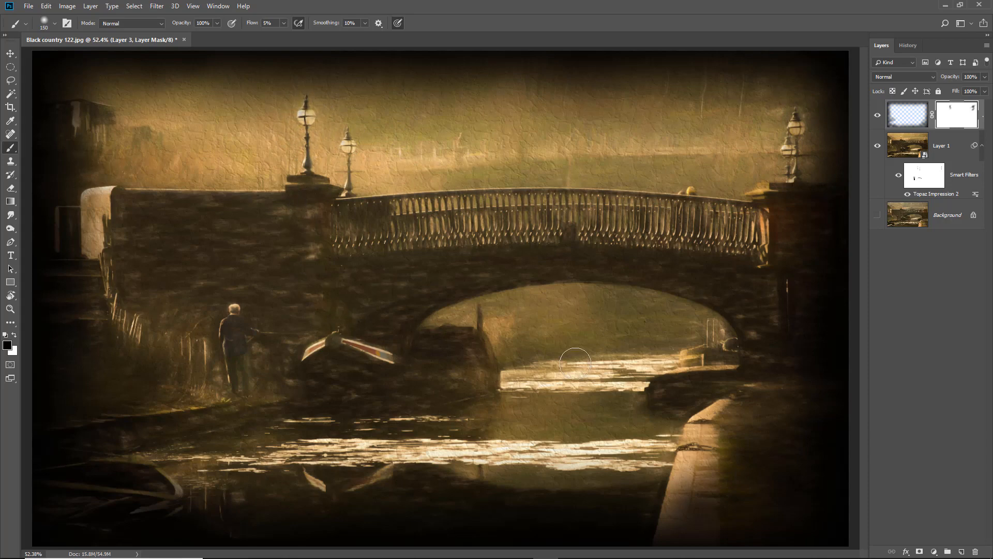
# Zoom in to inspect the lamp posts and sky above the bridge, then fit the image back on screen
pyautogui.click(920, 266)
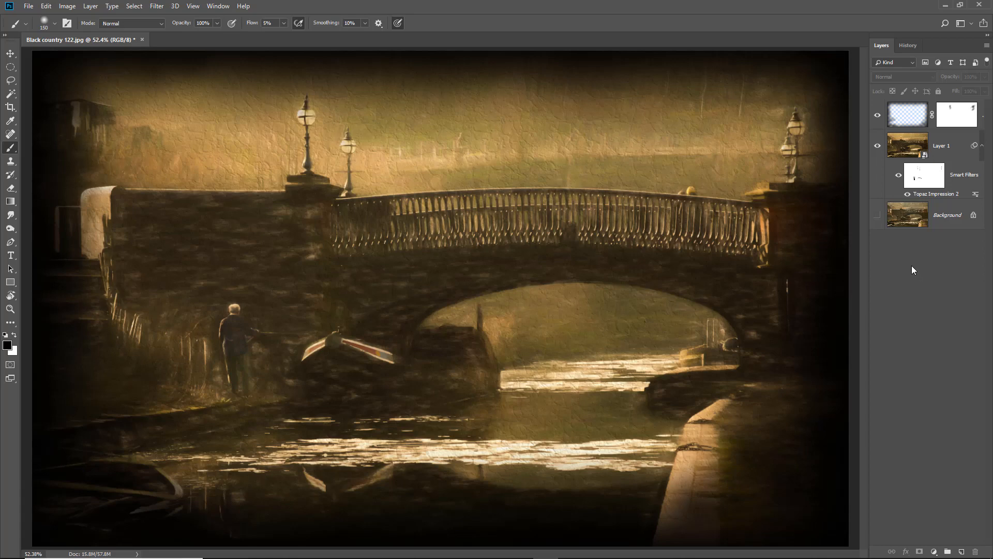
pyautogui.keyDown('ctrl'); pyautogui.click(439, 165); pyautogui.keyUp('ctrl')
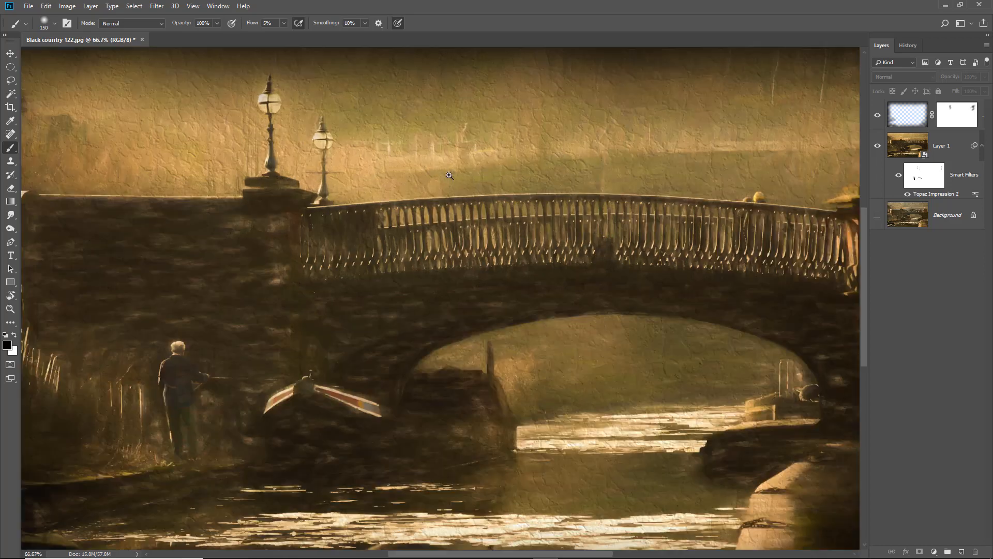
pyautogui.keyDown('ctrl'); pyautogui.click(461, 182); pyautogui.keyUp('ctrl')
pyautogui.moveTo(460, 182); pyautogui.dragTo(460, 333)
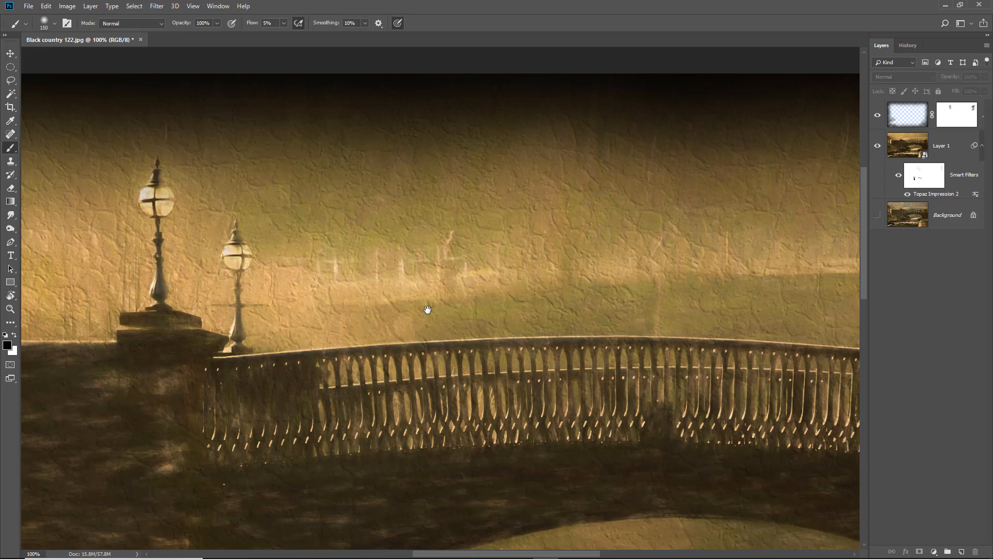
pyautogui.hotkey('ctrl', '0')
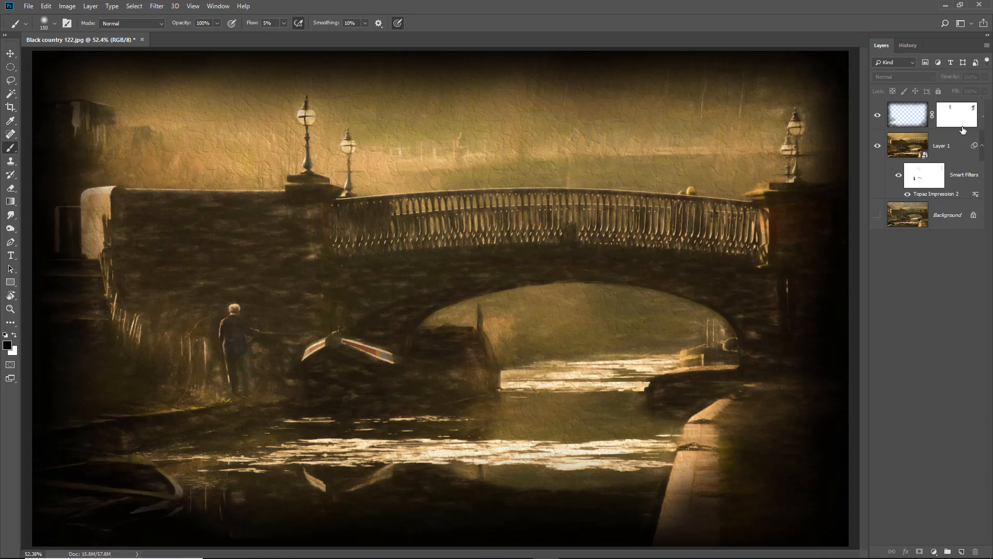
# Create a new layer above the vignette layer in Overlay mode, filled with overlay-neutral 50% gray
pyautogui.click(983, 116)
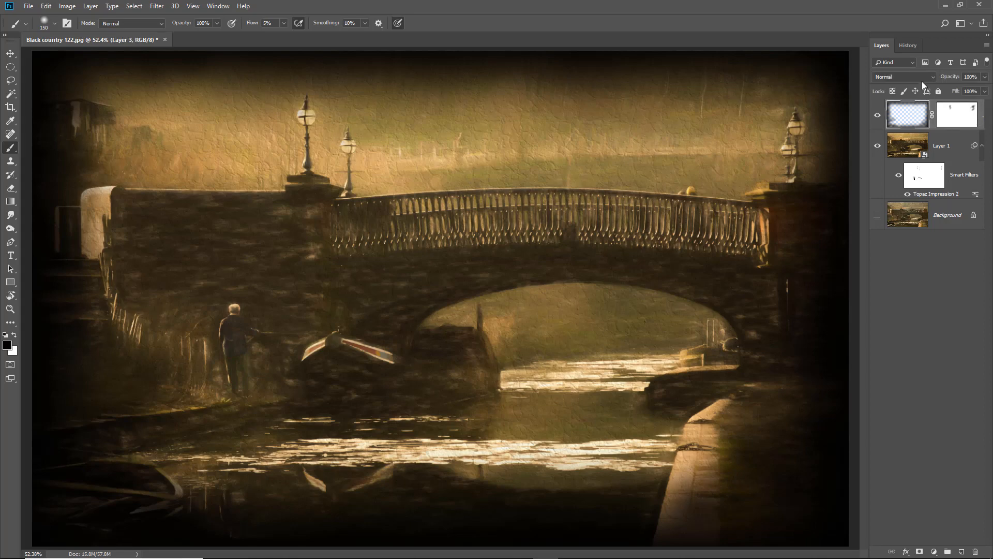
pyautogui.click(92, 7)
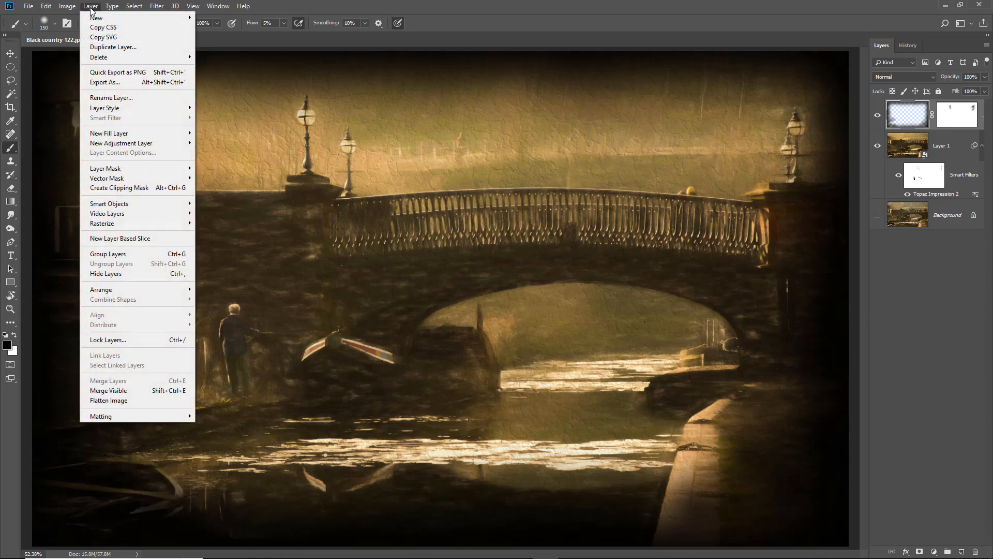
pyautogui.moveTo(94, 18)
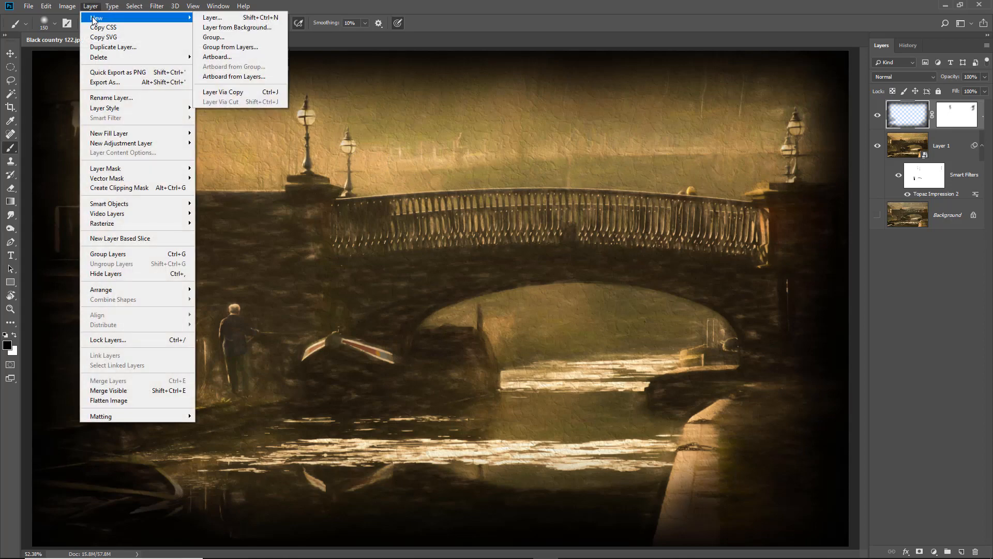
pyautogui.click(209, 19)
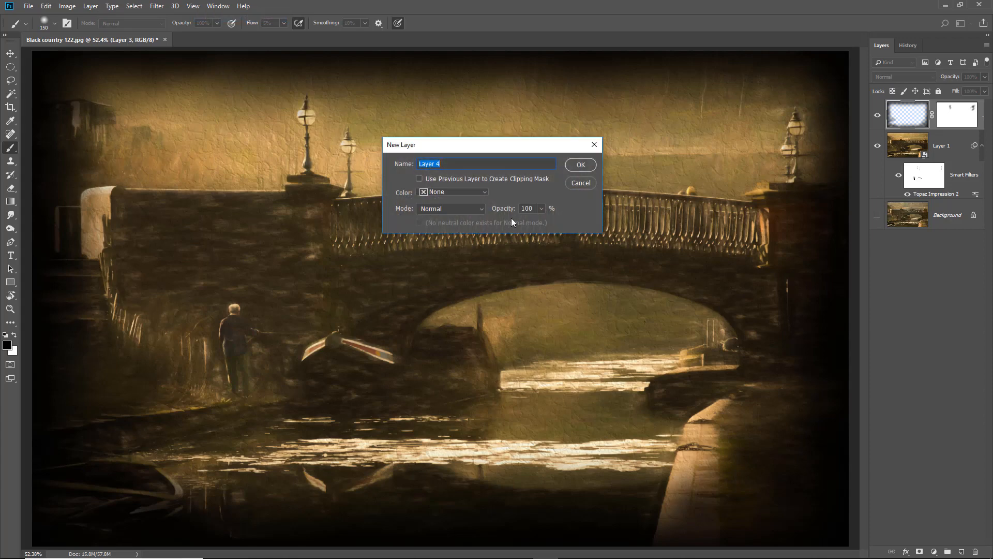
pyautogui.click(483, 209)
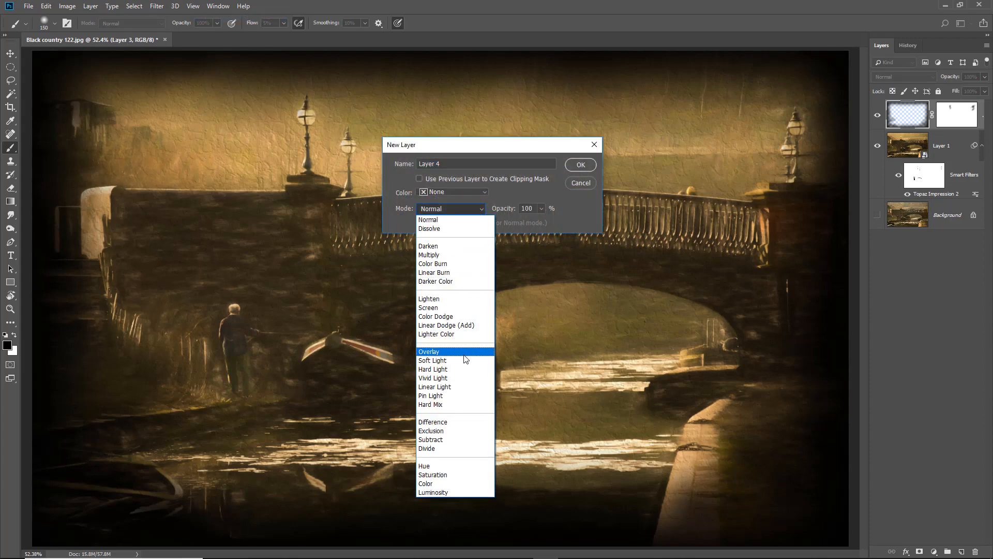
pyautogui.click(465, 353)
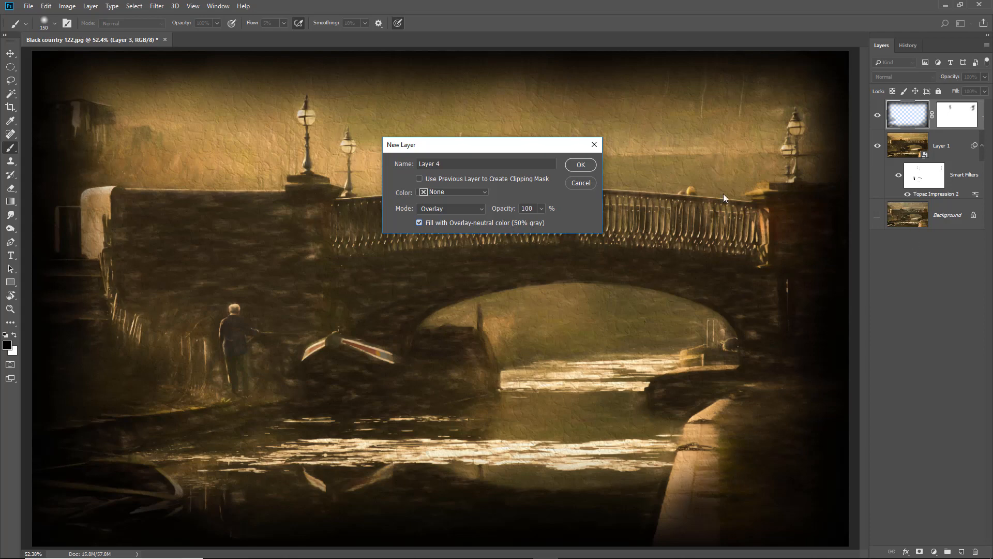
pyautogui.click(581, 164)
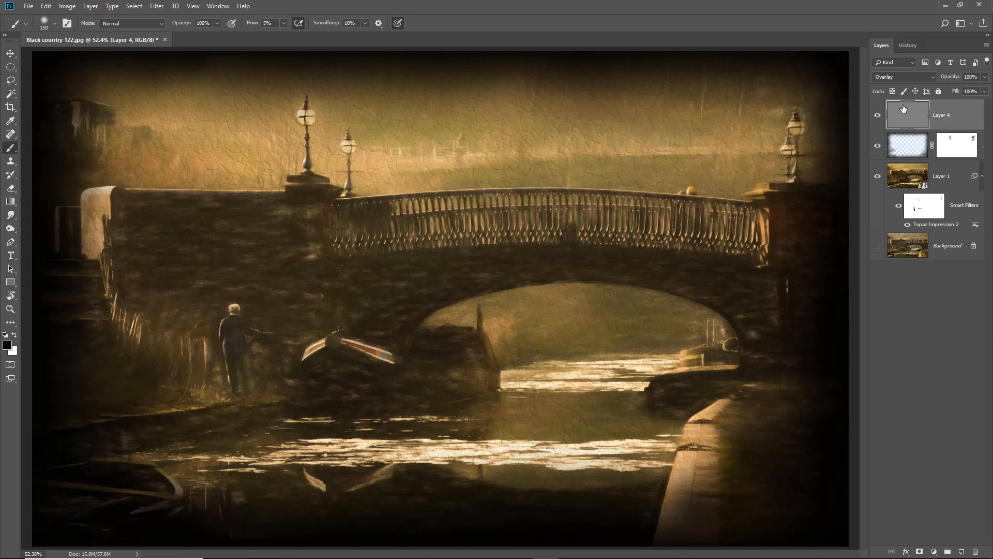
# Convert the gray layer for smart filters and apply the Texturizer filter to it
pyautogui.click(157, 6)
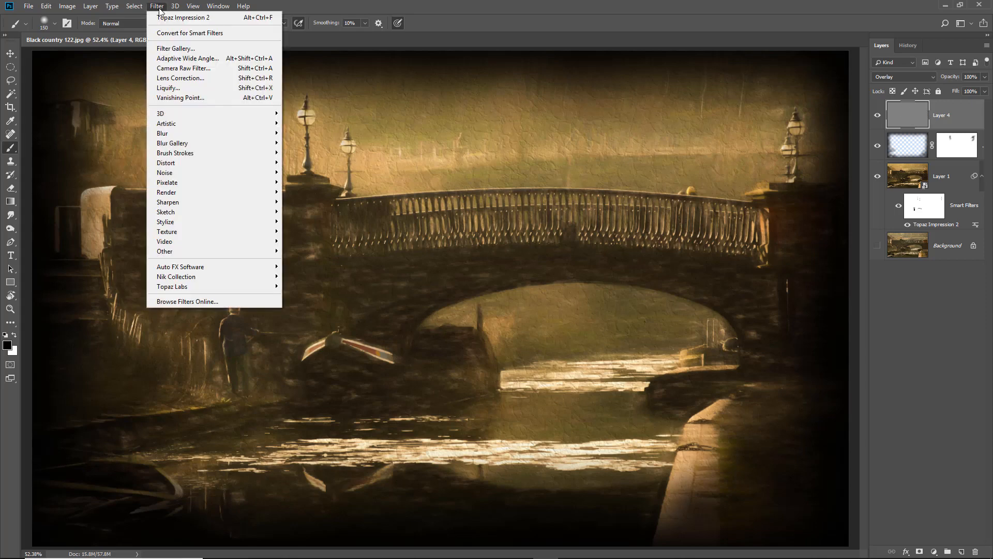
pyautogui.click(174, 35)
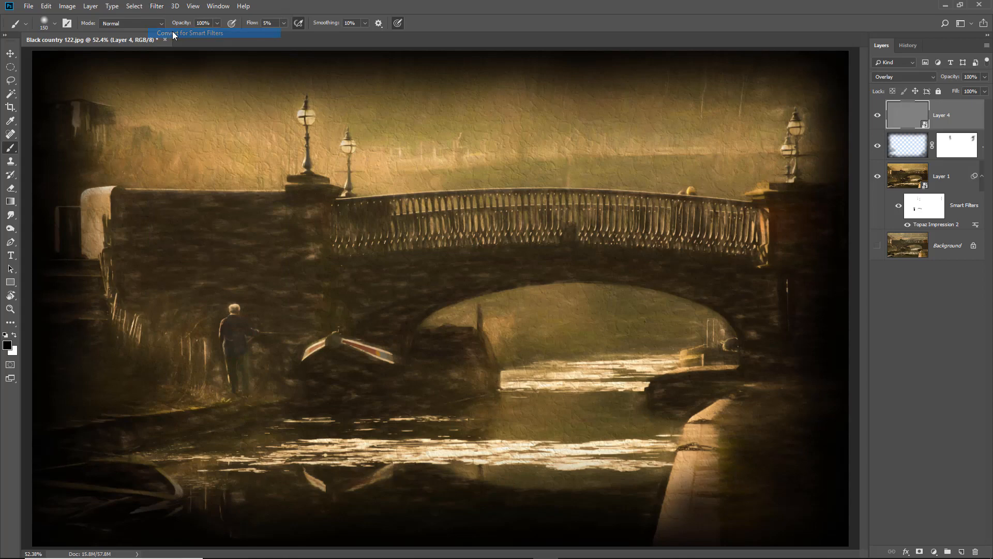
pyautogui.click(158, 7)
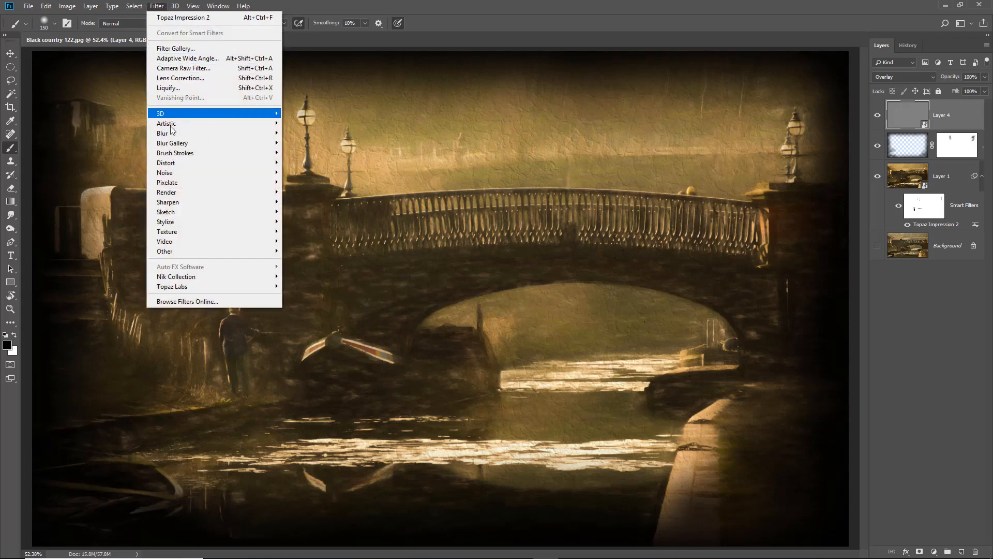
pyautogui.moveTo(177, 235)
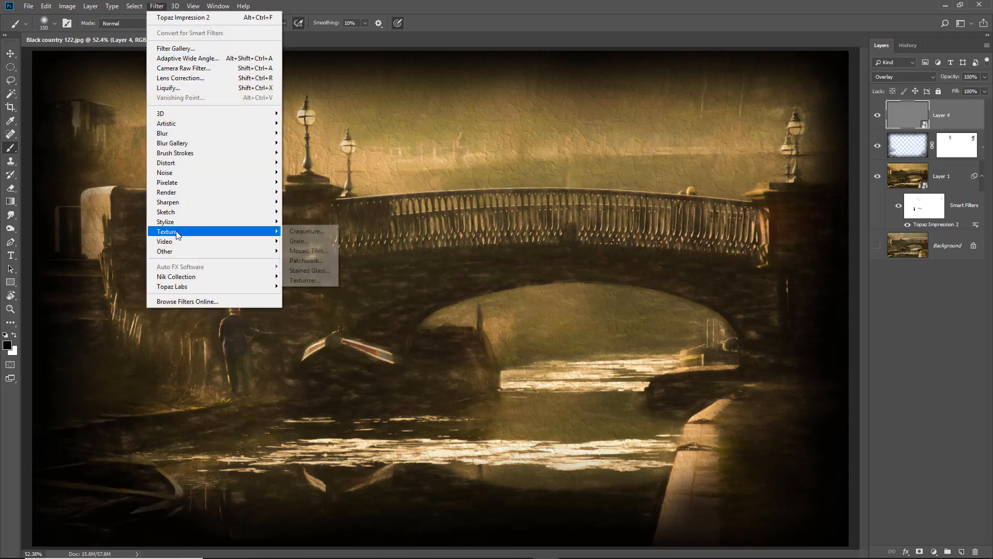
pyautogui.click(309, 280)
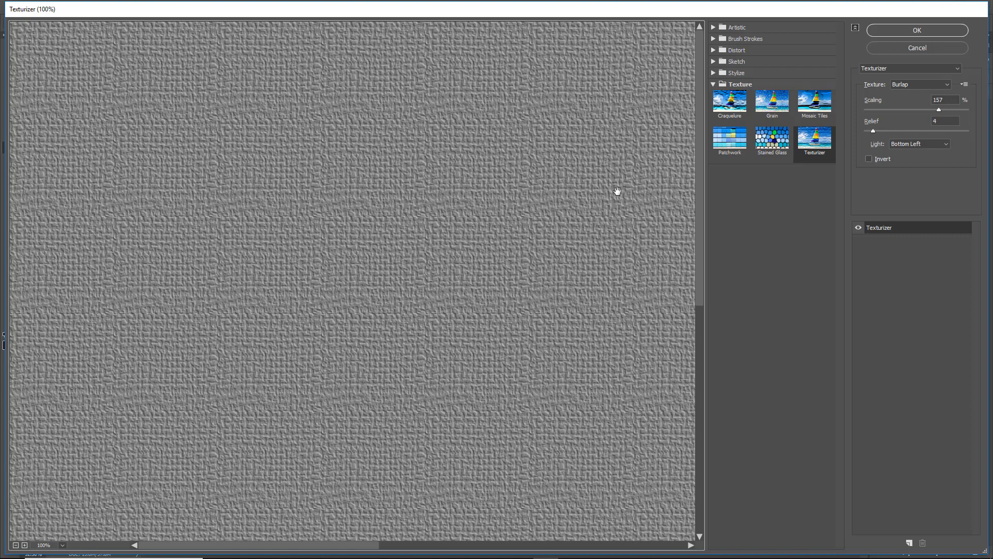
pyautogui.click(918, 30)
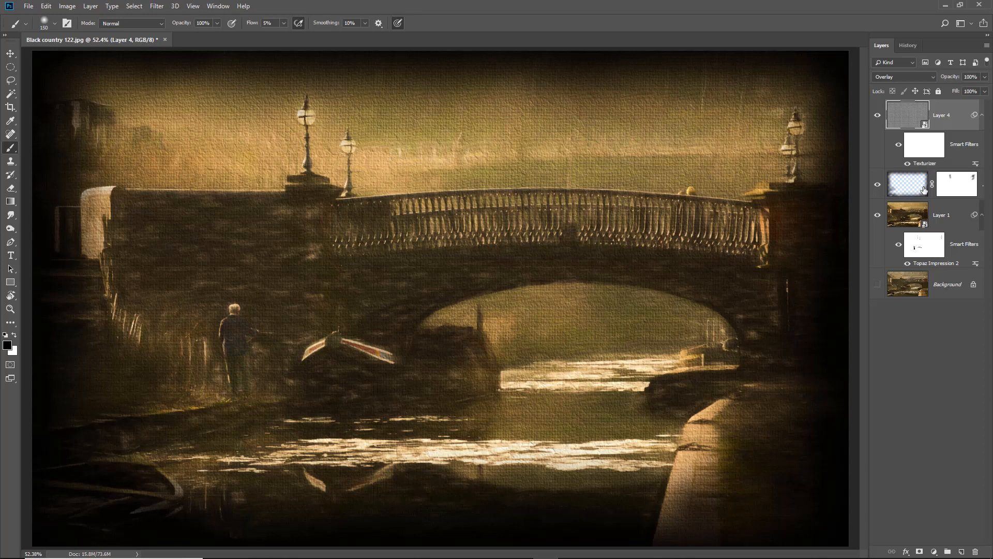
# Reopen the Texturizer filter settings, set Scaling to 200% and Relief to 2, then toggle the texture layer to compare
pyautogui.doubleClick(923, 164)
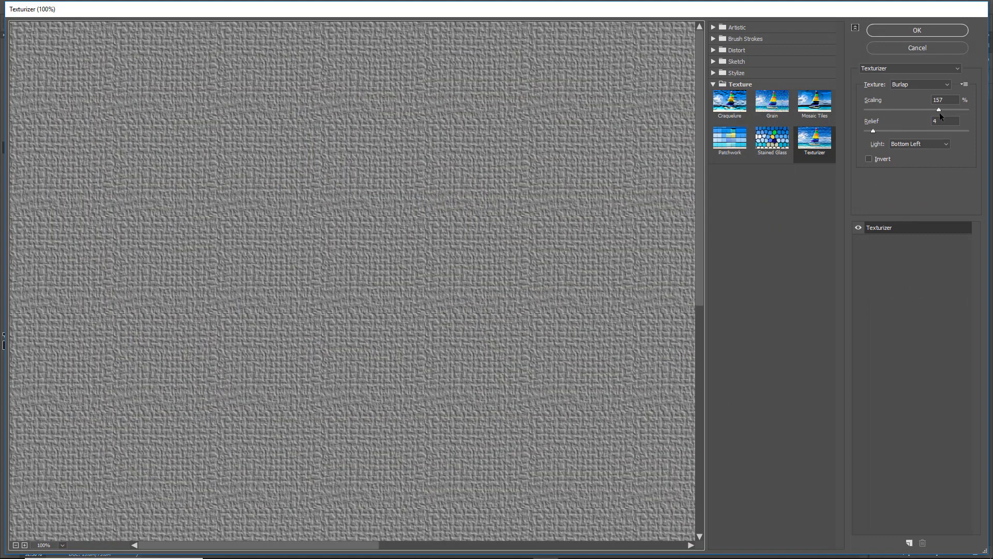
pyautogui.moveTo(939, 112); pyautogui.dragTo(969, 110)
pyautogui.moveTo(872, 132); pyautogui.dragTo(867, 132)
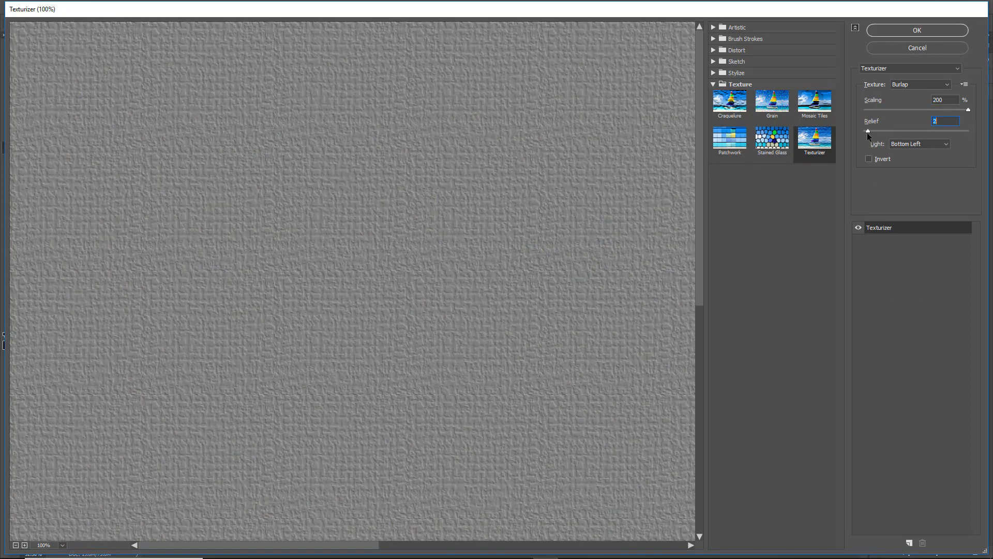
pyautogui.click(912, 30)
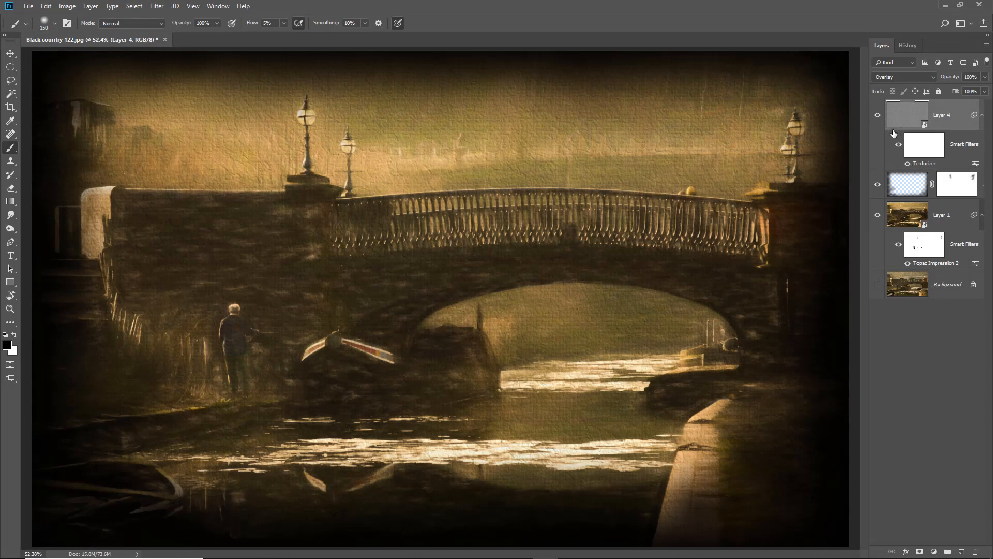
pyautogui.click(878, 118)
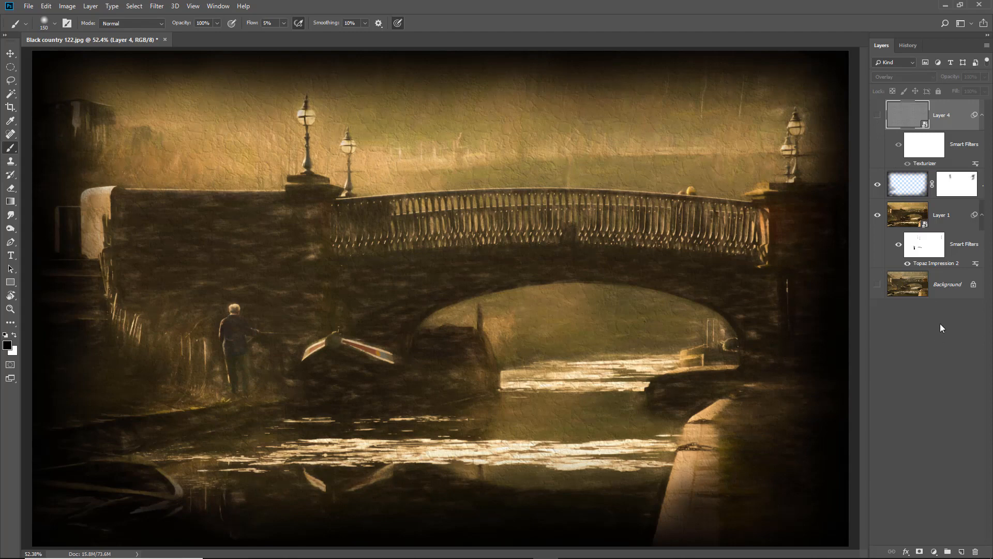
pyautogui.click(878, 116)
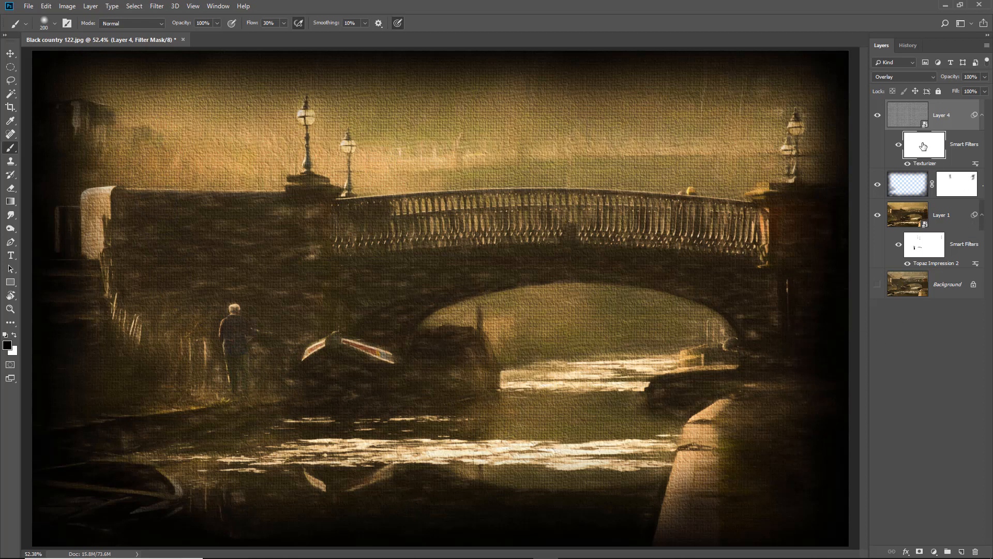
# Invert the Texturizer filter mask to black and paint the texture back over the bridge wall and towpath
pyautogui.hotkey('ctrl', 'i')
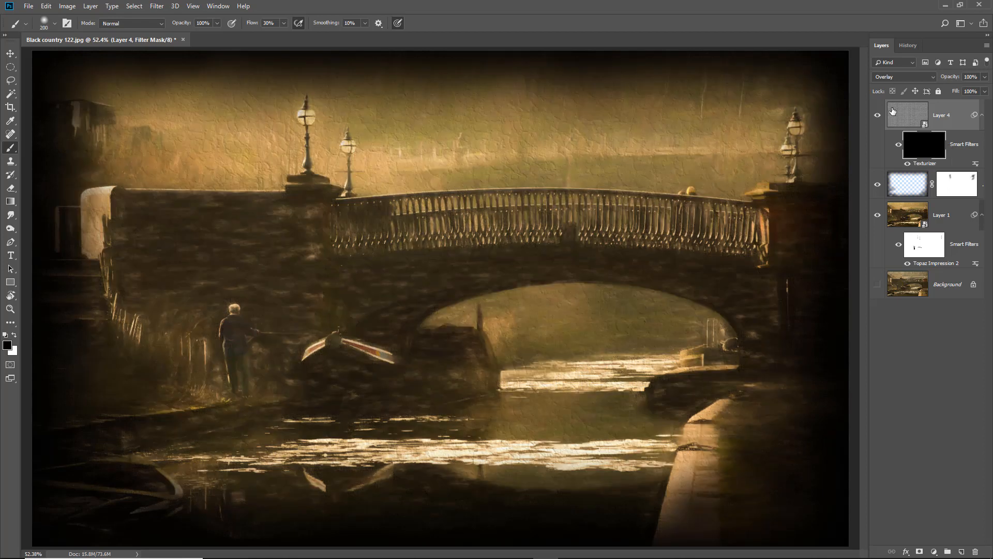
pyautogui.click(15, 335)
pyautogui.moveTo(130, 215)
pyautogui.mouseDown()
pyautogui.moveTo(296, 218)
pyautogui.moveTo(177, 216)
pyautogui.moveTo(291, 244)
pyautogui.moveTo(112, 271)
pyautogui.moveTo(249, 271)
pyautogui.moveTo(247, 282)
pyautogui.moveTo(168, 298)
pyautogui.moveTo(196, 314)
pyautogui.moveTo(137, 310)
pyautogui.moveTo(227, 259)
pyautogui.moveTo(267, 319)
pyautogui.moveTo(298, 280)
pyautogui.moveTo(339, 299)
pyautogui.moveTo(410, 274)
pyautogui.moveTo(344, 294)
pyautogui.moveTo(494, 262)
pyautogui.mouseUp()
pyautogui.moveTo(716, 421)
pyautogui.mouseDown()
pyautogui.moveTo(704, 471)
pyautogui.moveTo(786, 391)
pyautogui.mouseUp()
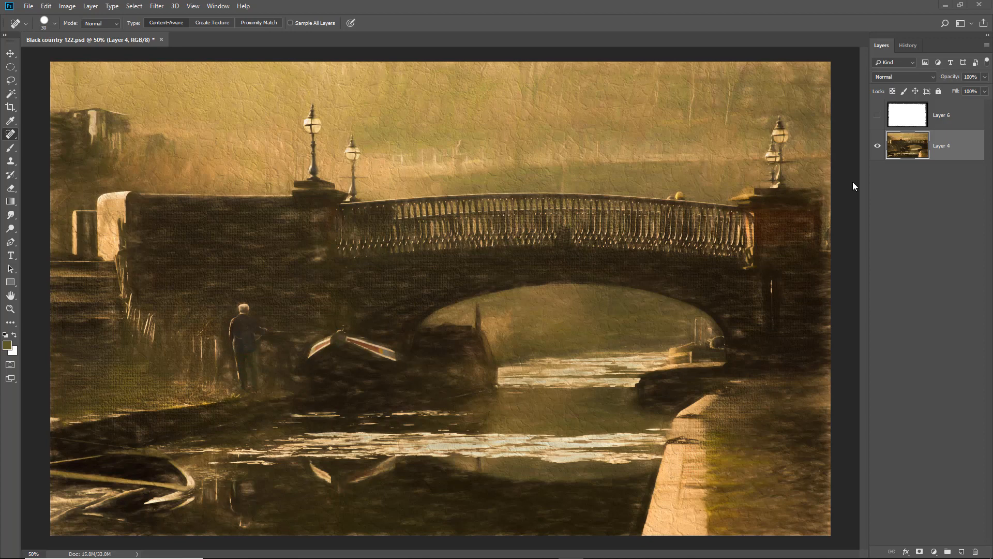
# Show the torn-edge frame layer, compare the image with and without it, and keep its blend mode on Darken
pyautogui.click(878, 115)
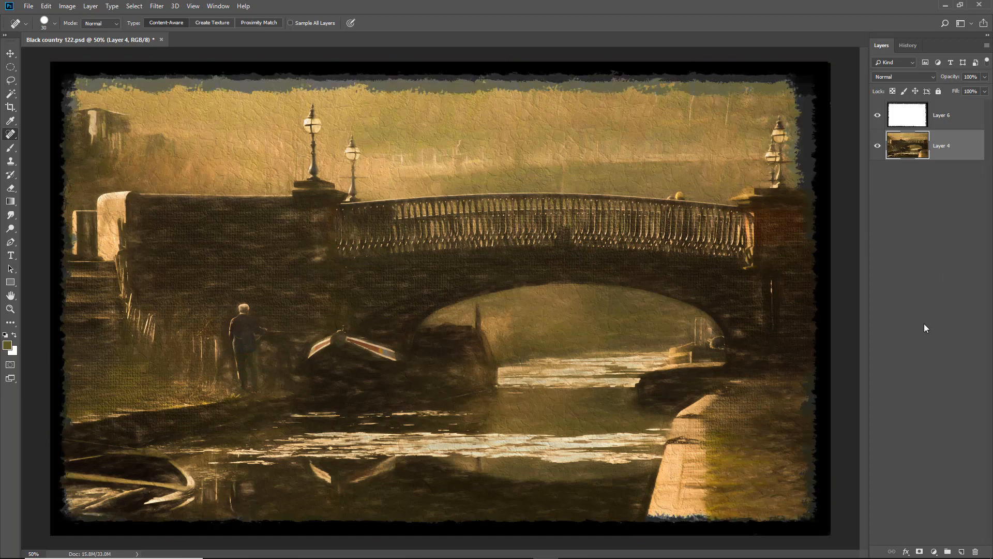
pyautogui.click(877, 146)
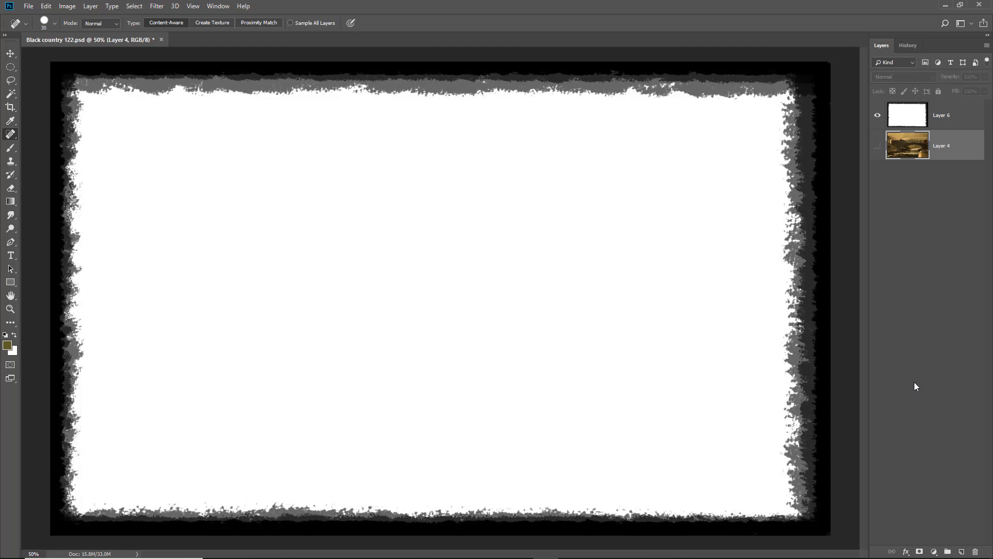
pyautogui.click(877, 148)
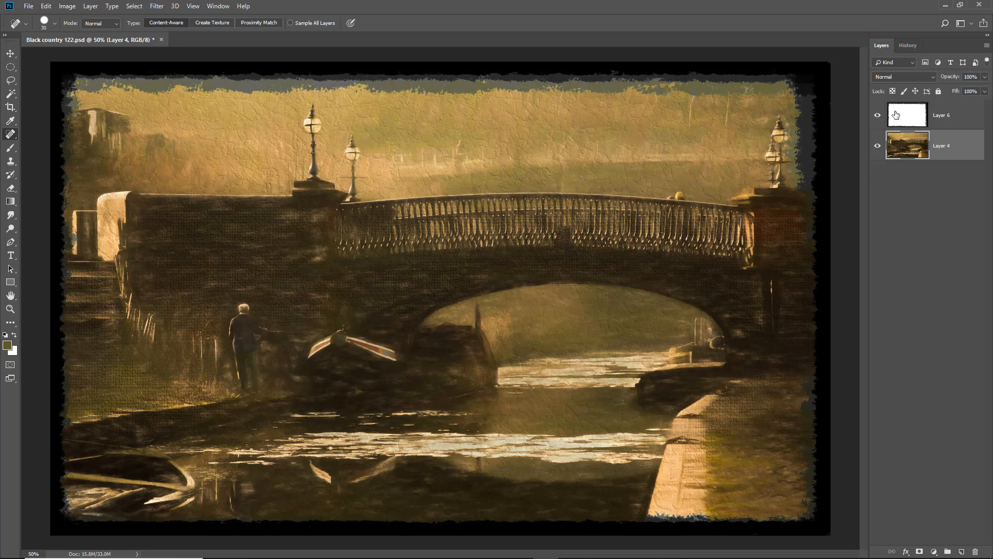
pyautogui.click(937, 119)
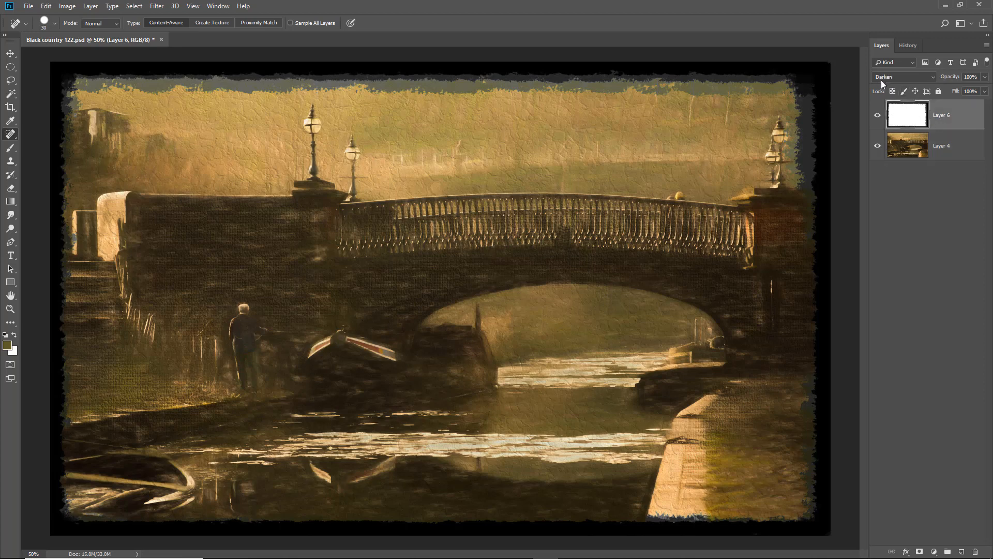
pyautogui.click(934, 79)
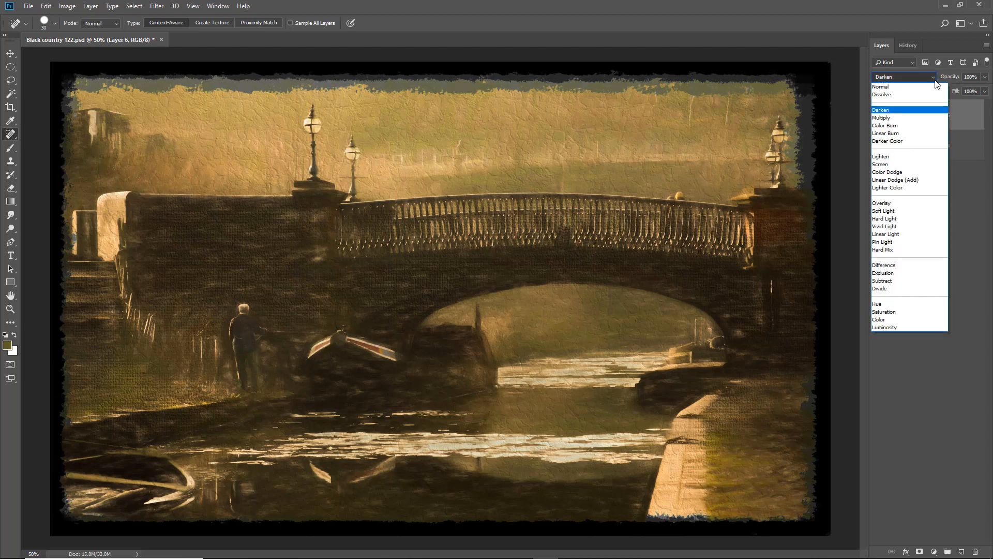
pyautogui.click(910, 88)
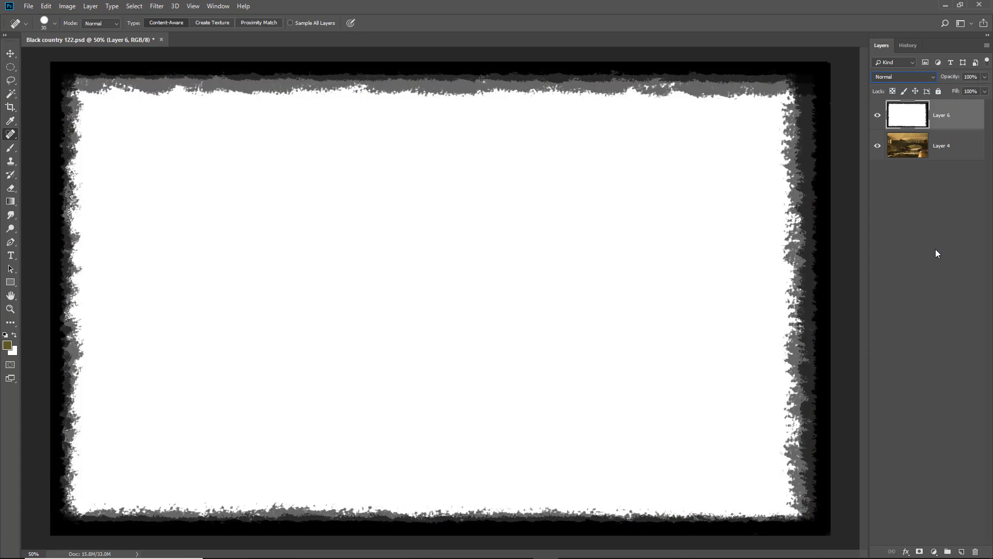
pyautogui.click(930, 78)
pyautogui.click(913, 115)
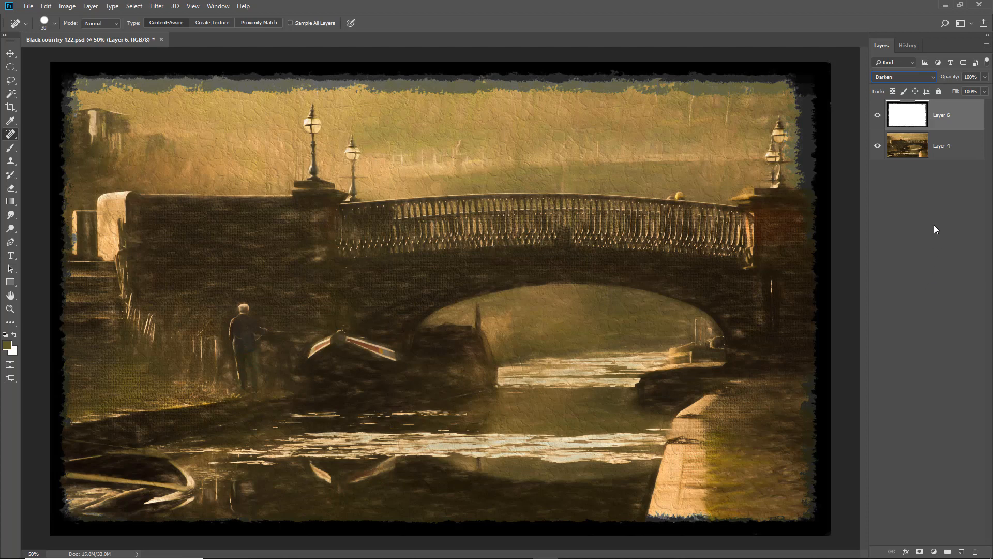
# Stretch the frame layer's top edge slightly upward with Free Transform, to about 100.7% height
pyautogui.hotkey('ctrl', 't')
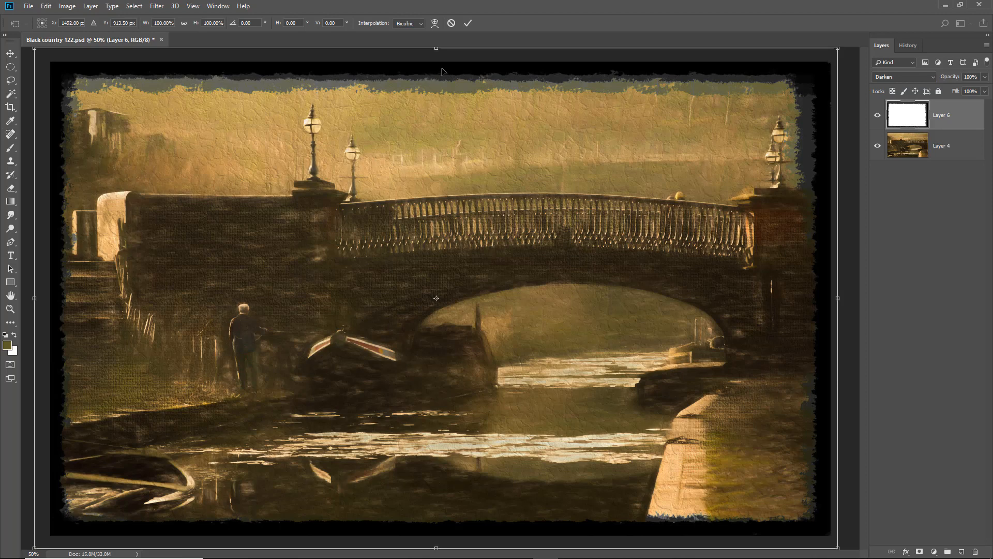
pyautogui.moveTo(436, 50); pyautogui.dragTo(436, 45)
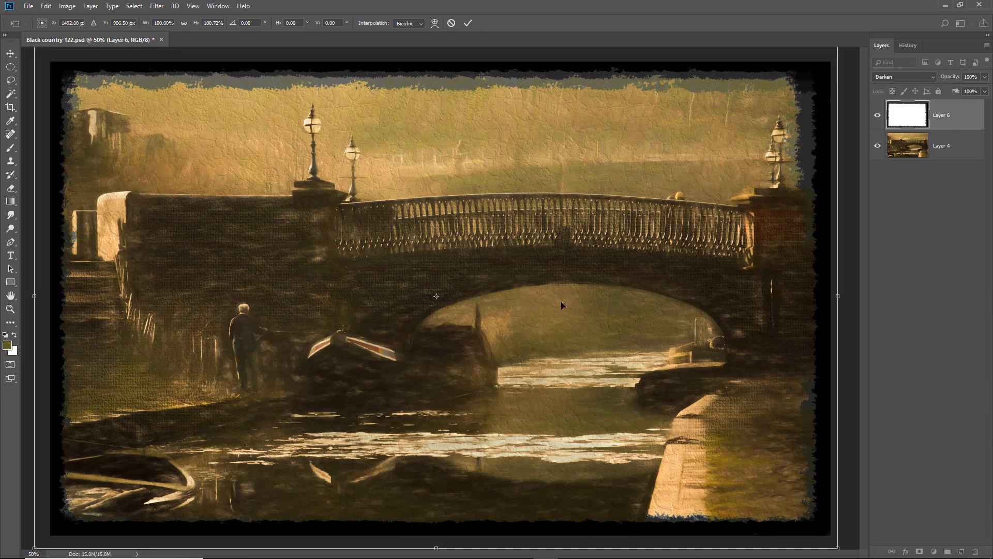
pyautogui.press('Return')
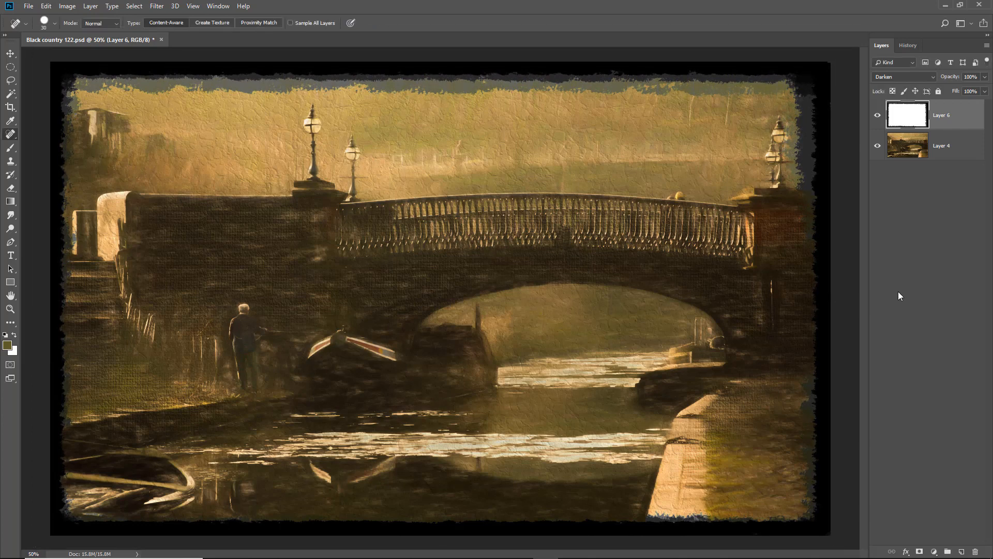